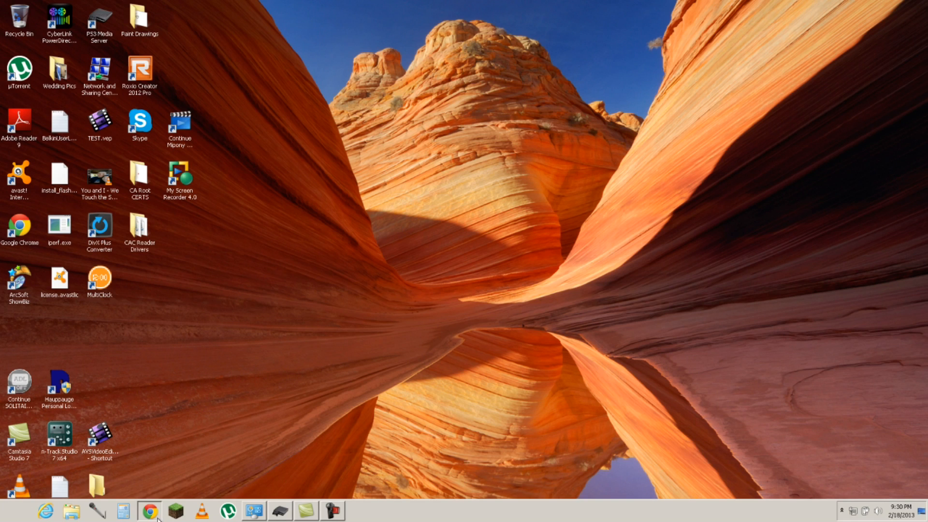
# - Switch to Chrome and search Google for "ps3 media server"
pyautogui.click(158, 520)
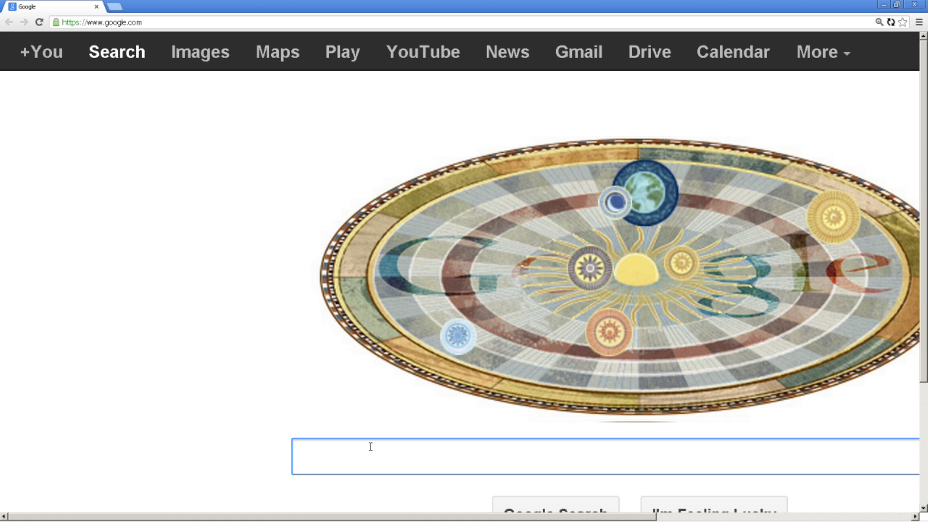
pyautogui.write('ps3 ')
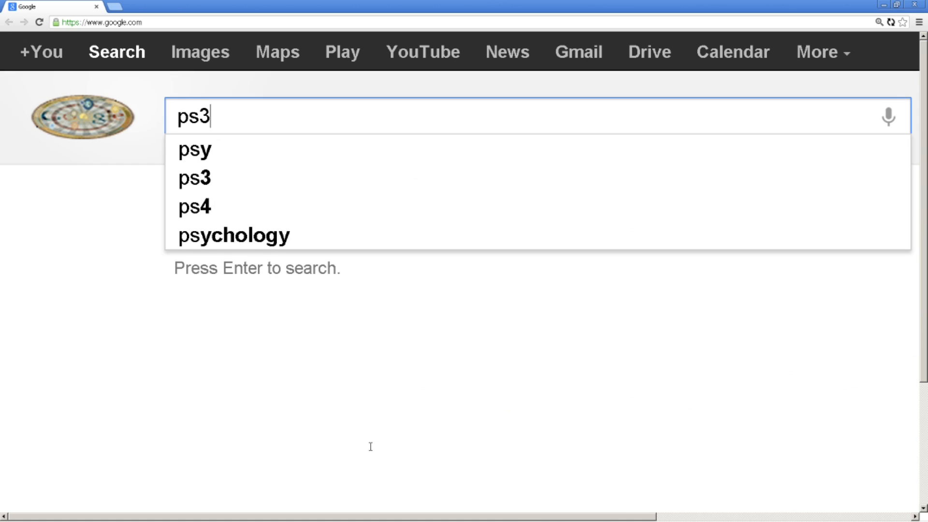
pyautogui.write('media s')
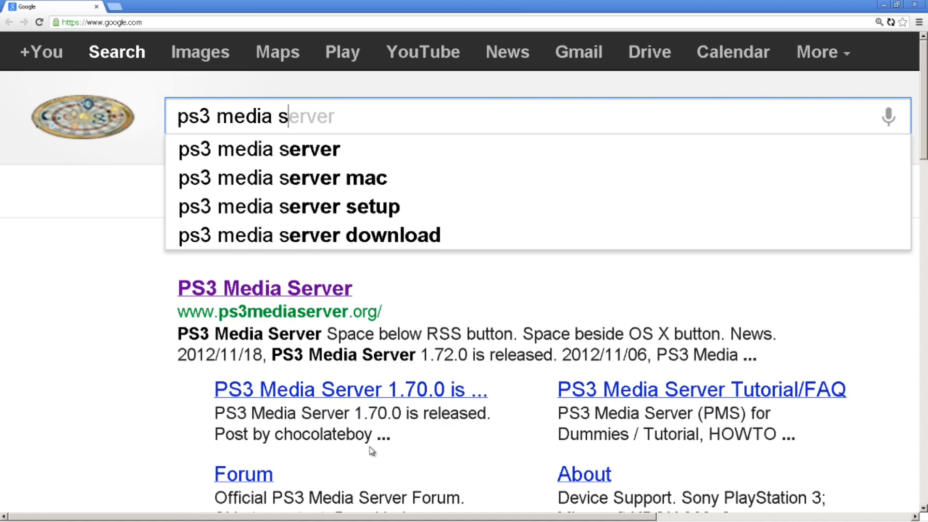
pyautogui.write('erver')
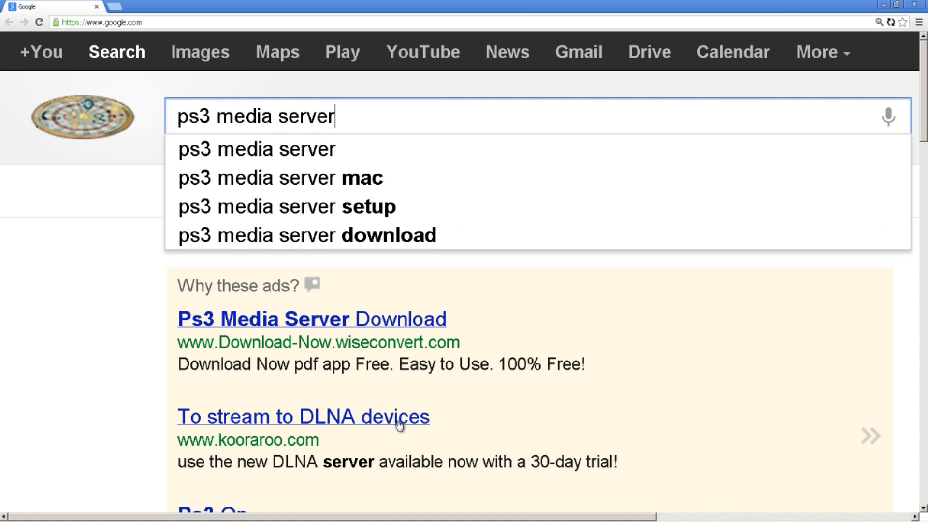
pyautogui.click(315, 161)
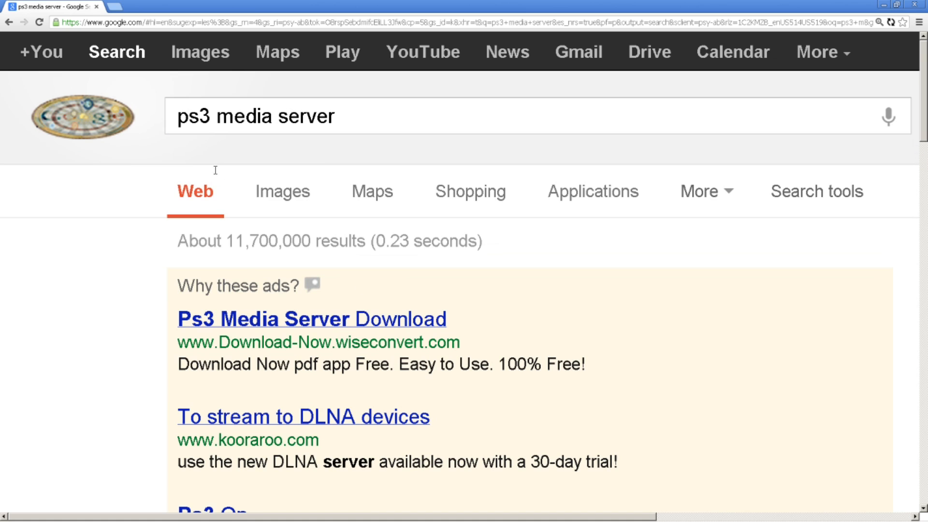
# - Open the Google Code ps3mediaserver project from the results and go to the download page of pms-setup-windows-1.72.0.exe
pyautogui.scroll(-5, 229, 290)
pyautogui.scroll(-4, 228, 291)
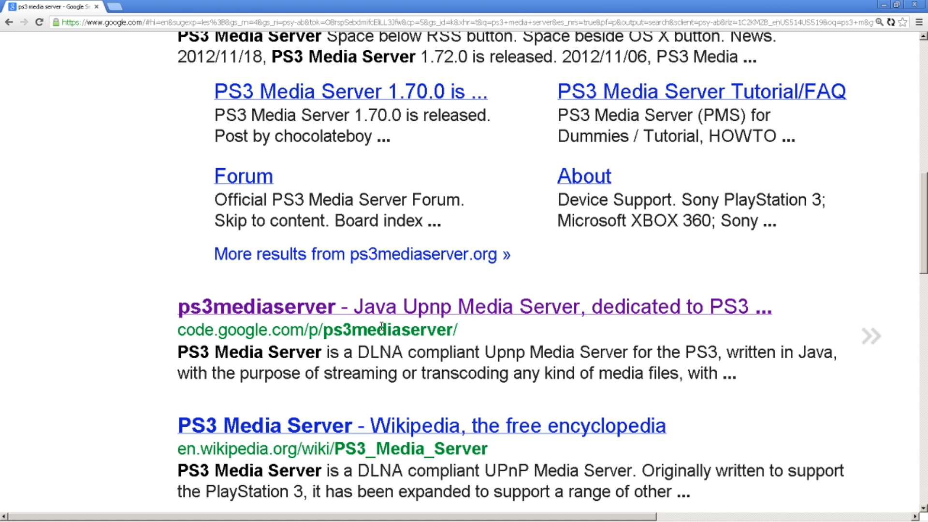
pyautogui.click(287, 309)
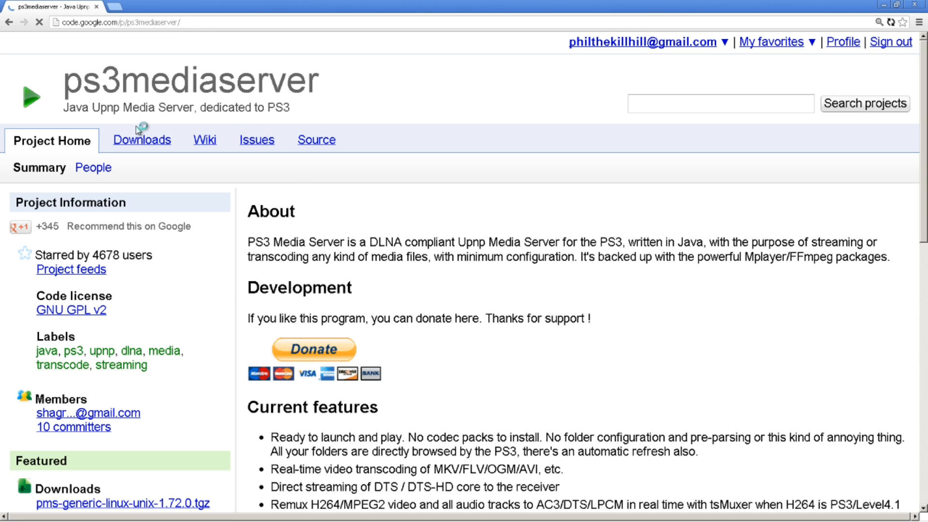
pyautogui.scroll(-4, 127, 333)
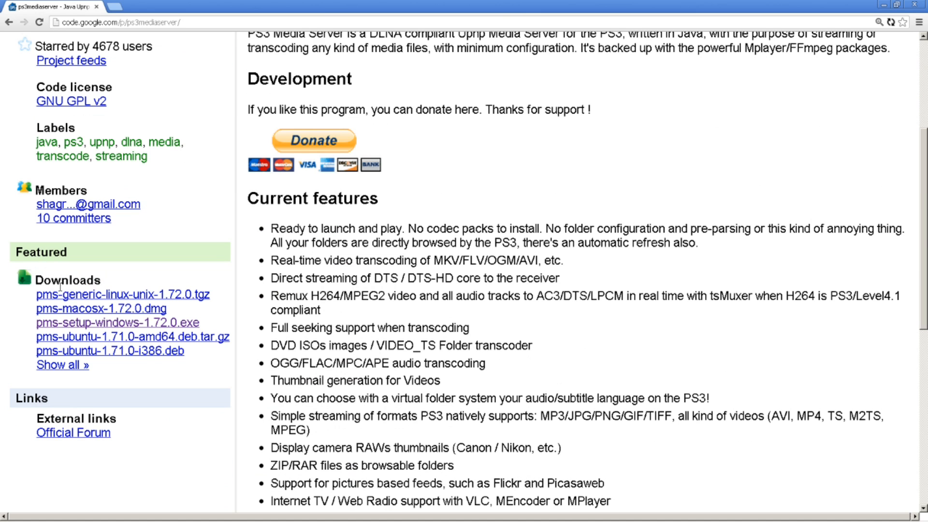
pyautogui.click(108, 323)
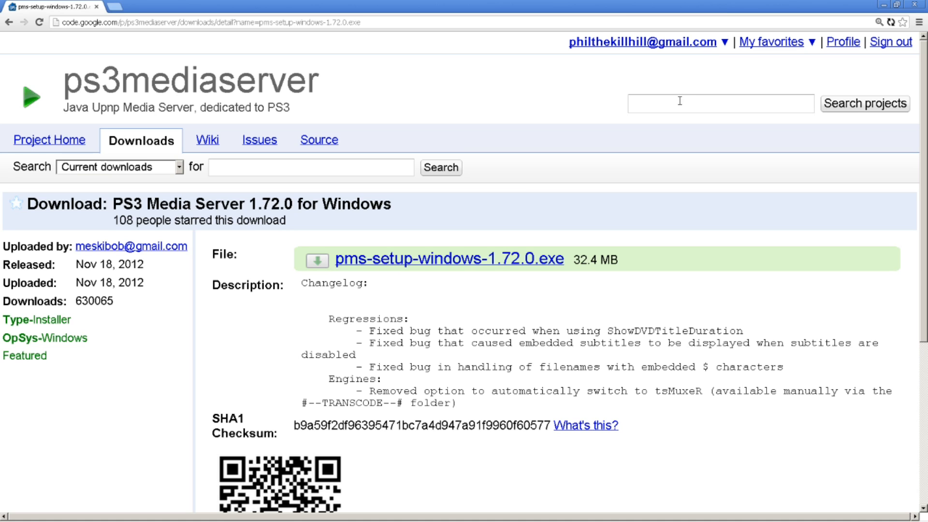
# - Minimize the browser, switch to PS3 Media Server and show its general configuration settings
pyautogui.click(883, 6)
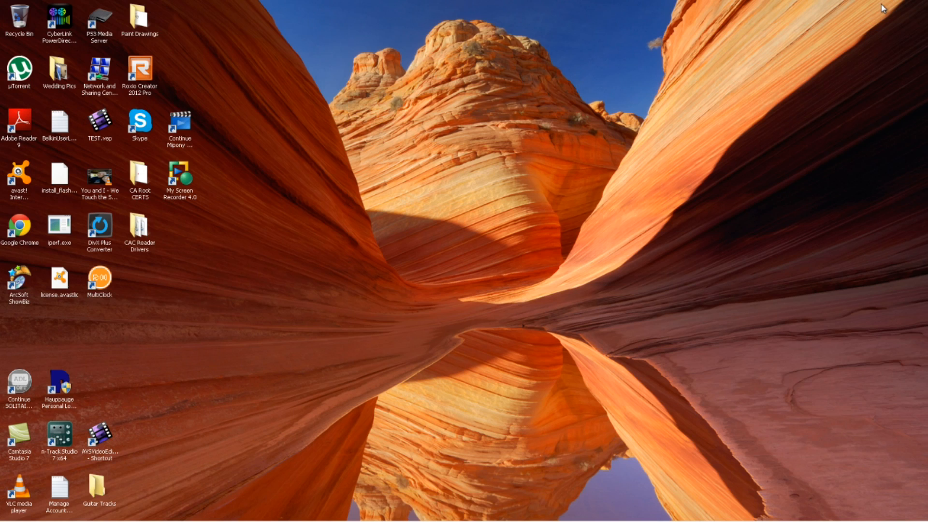
pyautogui.moveTo(248, 519)
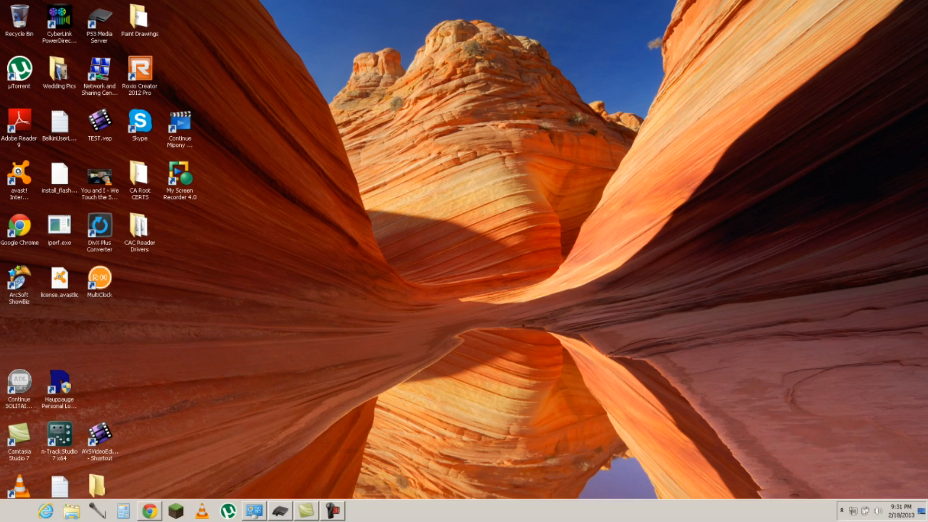
pyautogui.click(281, 512)
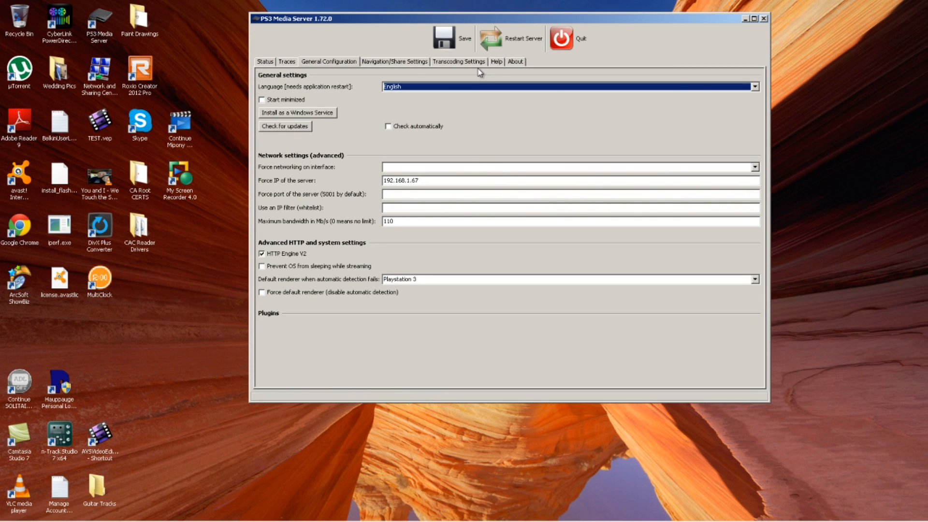
pyautogui.moveTo(515, 20); pyautogui.dragTo(478, 73)
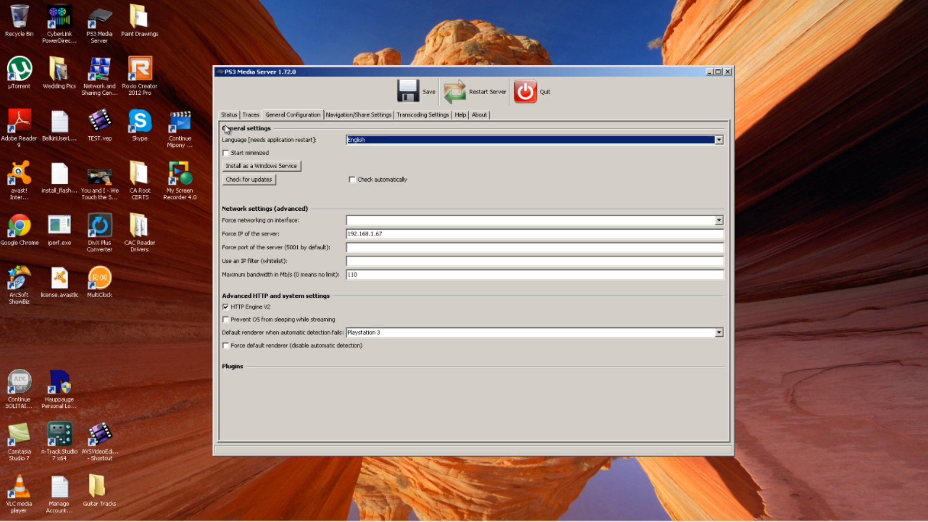
pyautogui.click(283, 117)
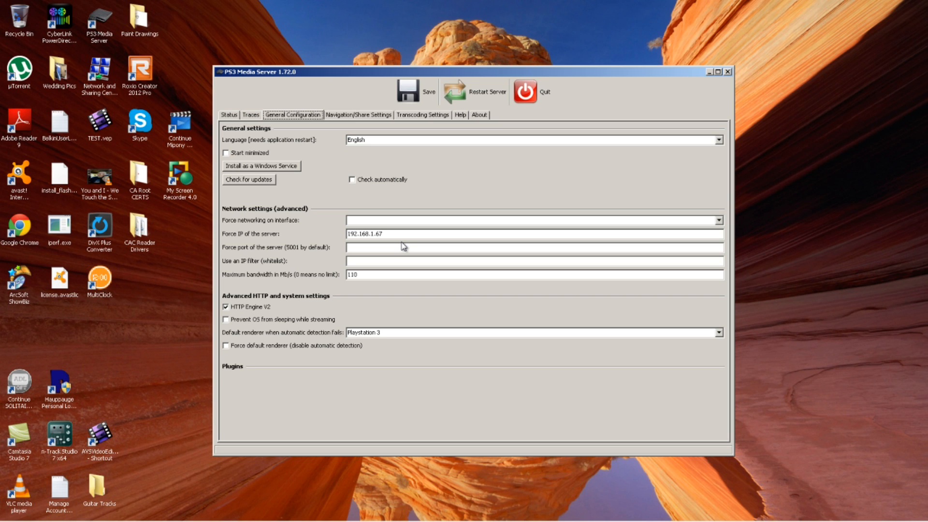
# - Check the forced server IP address in the advanced network settings
pyautogui.moveTo(398, 236); pyautogui.dragTo(336, 237)
pyautogui.click(373, 236)
pyautogui.moveTo(401, 232); pyautogui.dragTo(344, 241)
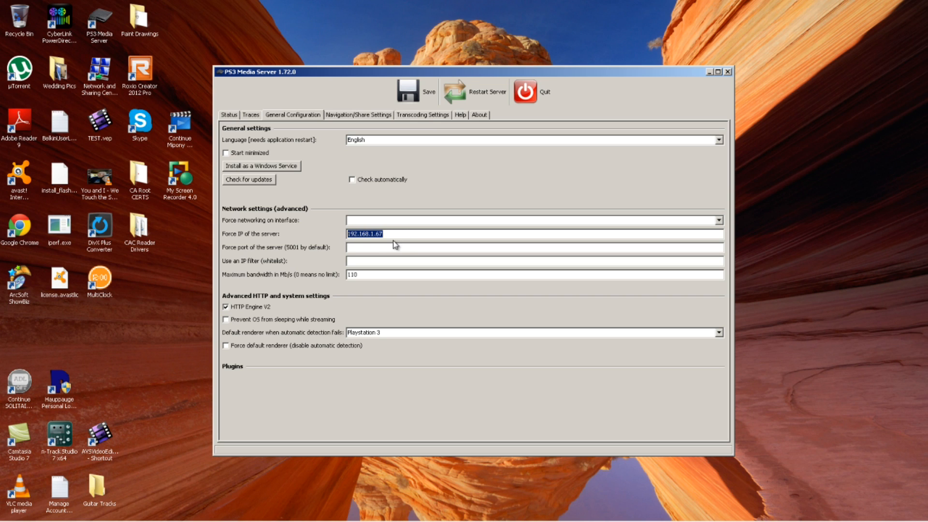
pyautogui.click(424, 235)
# - Run ipconfig /all in a Command Prompt to look up the computer's IPv4 address, and close the prompt
pyautogui.moveTo(27, 517)
pyautogui.click(18, 516)
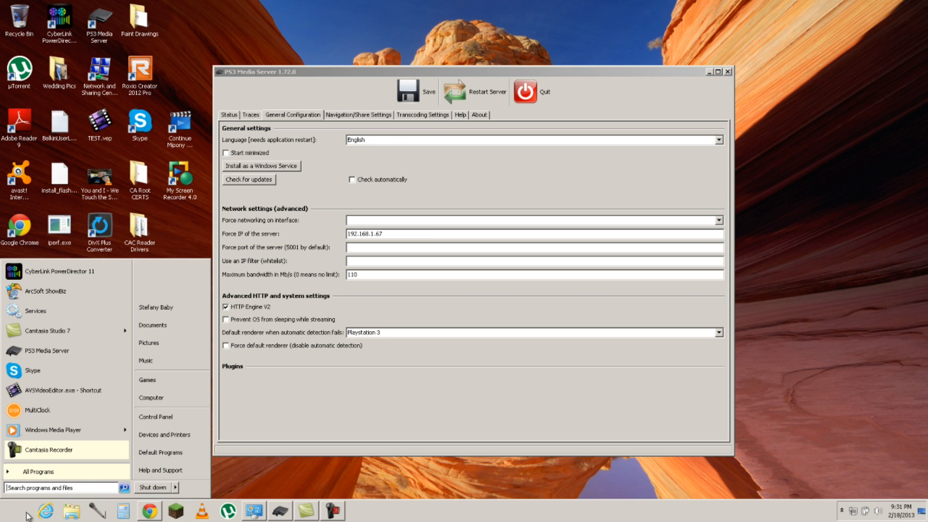
pyautogui.write('cmd')
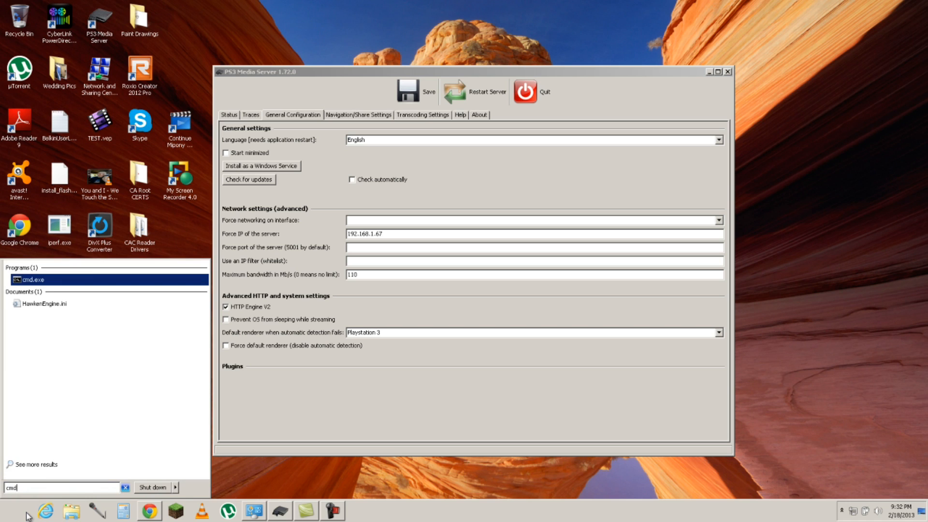
pyautogui.click(41, 283)
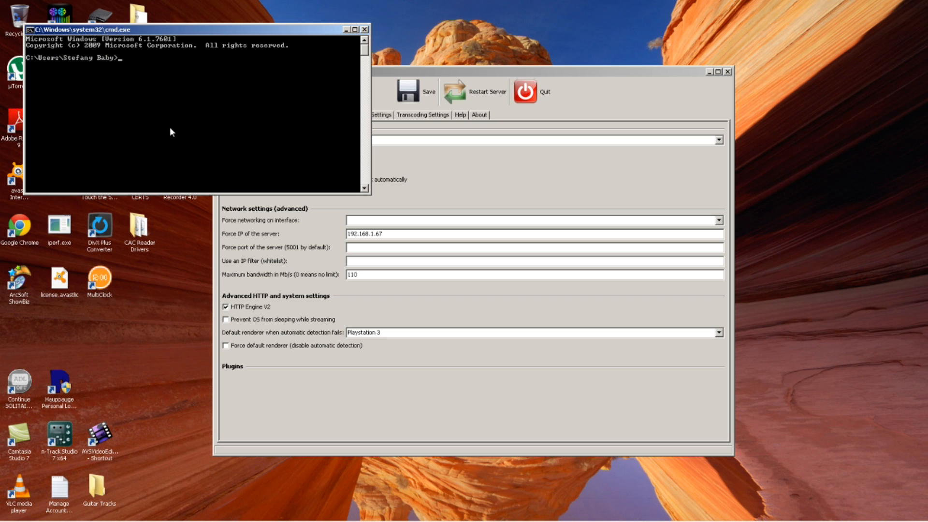
pyautogui.write('ipconfig /all')
pyautogui.press('Return')
pyautogui.scroll(5, 179, 145)
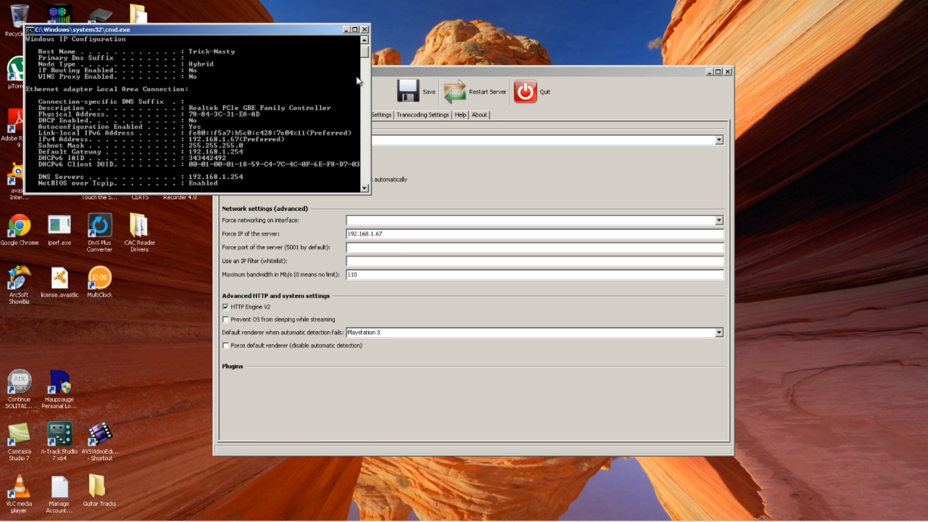
pyautogui.click(365, 30)
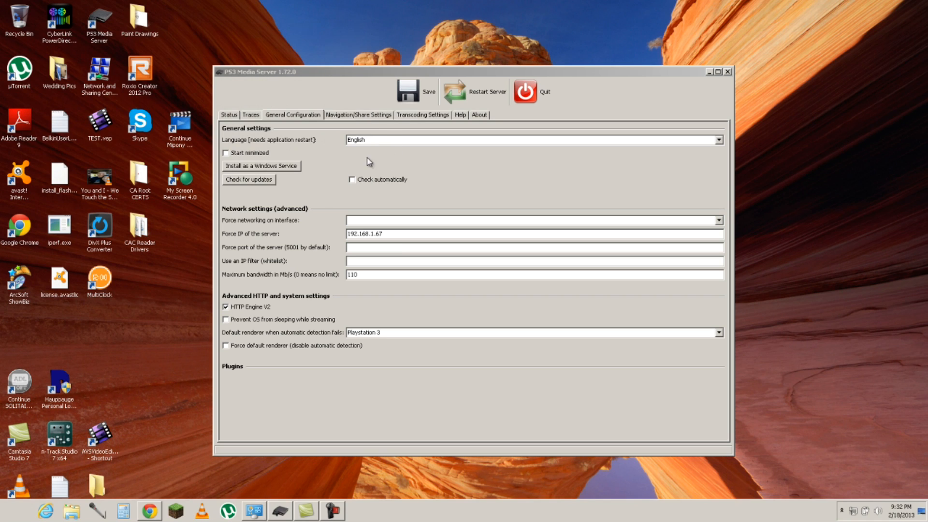
# - Review the J:\ and C:\ entries among the shared folders in the navigation and share settings
pyautogui.click(362, 115)
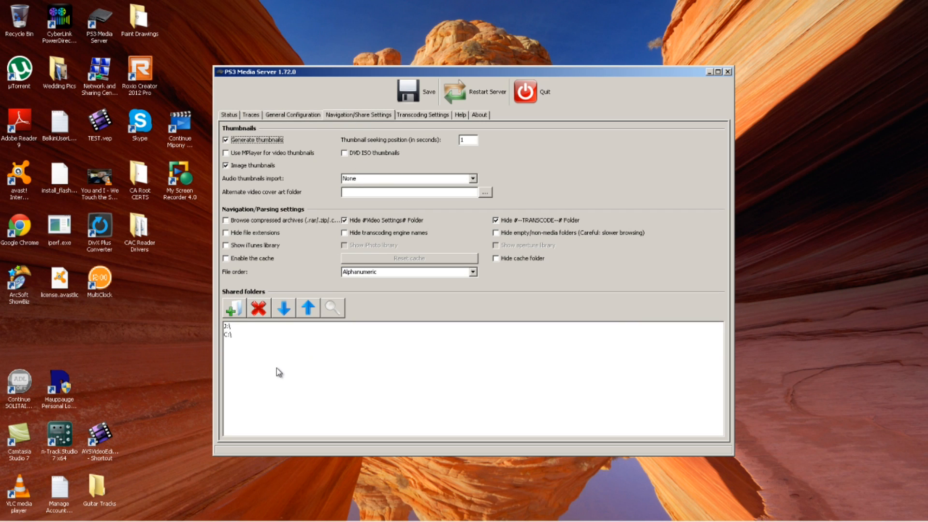
pyautogui.click(230, 327)
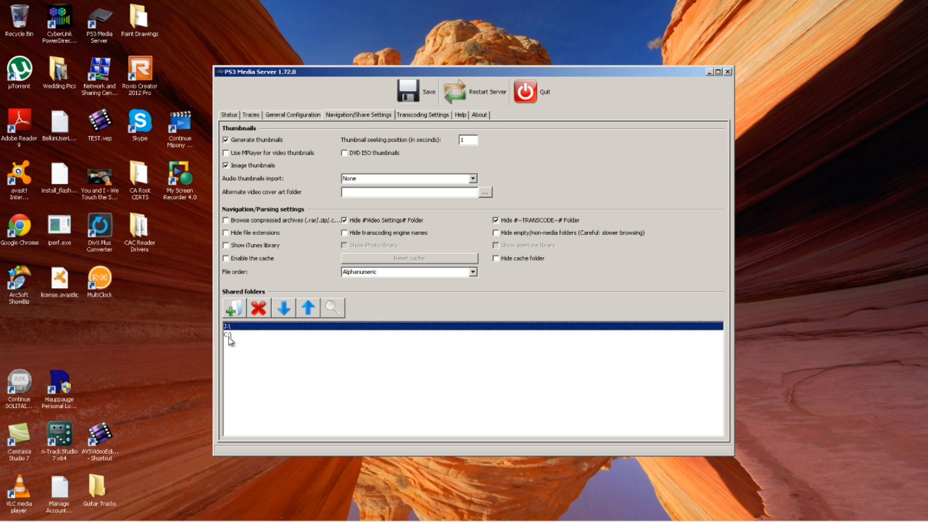
pyautogui.click(233, 334)
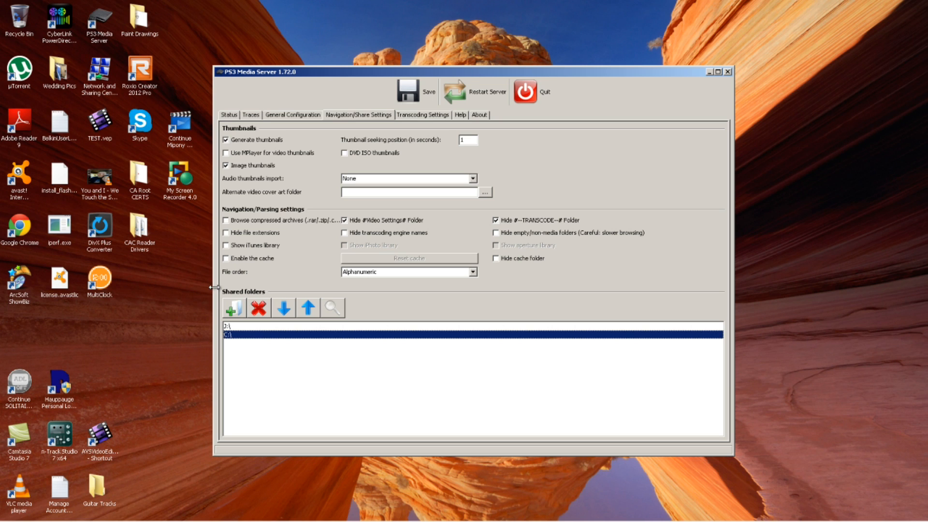
# - Move FFmpeg three places down the video files engines in the transcoding settings and return it to first place
pyautogui.click(417, 116)
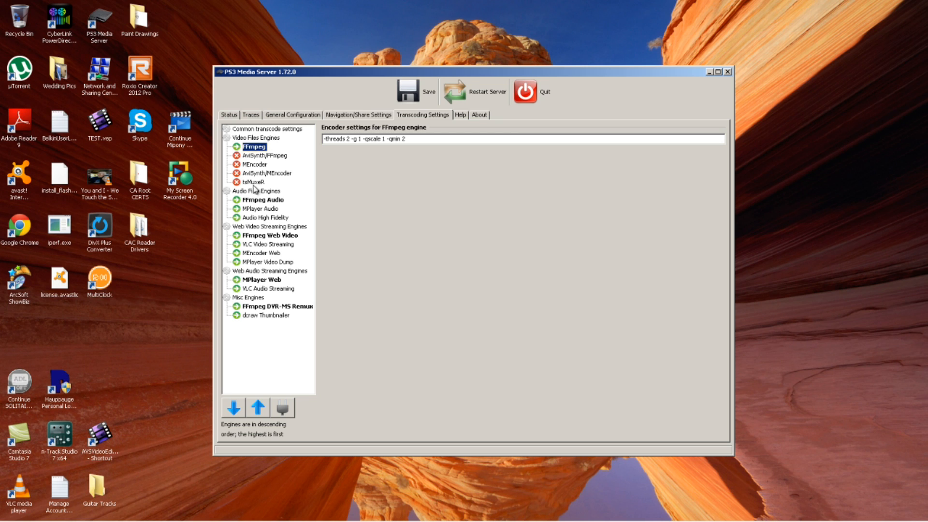
pyautogui.click(235, 408)
pyautogui.click(236, 409)
pyautogui.click(237, 410)
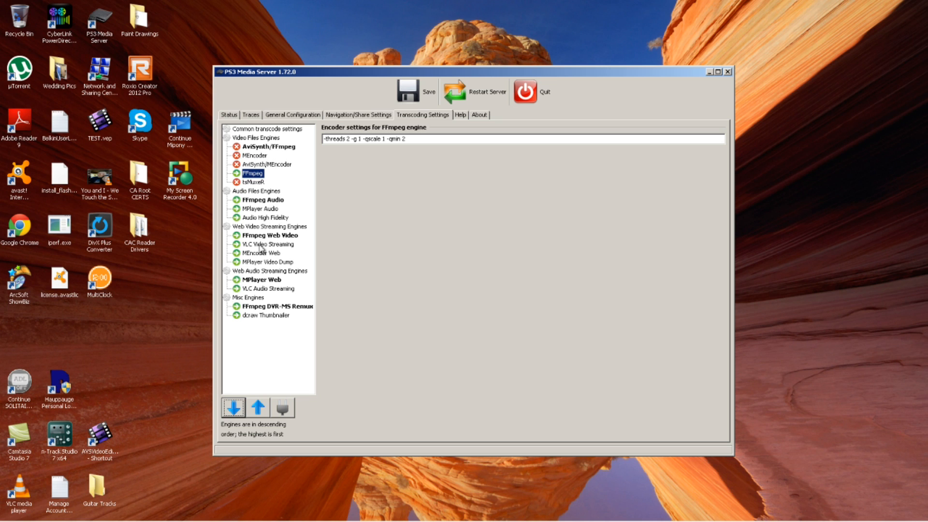
pyautogui.click(258, 409)
pyautogui.click(258, 408)
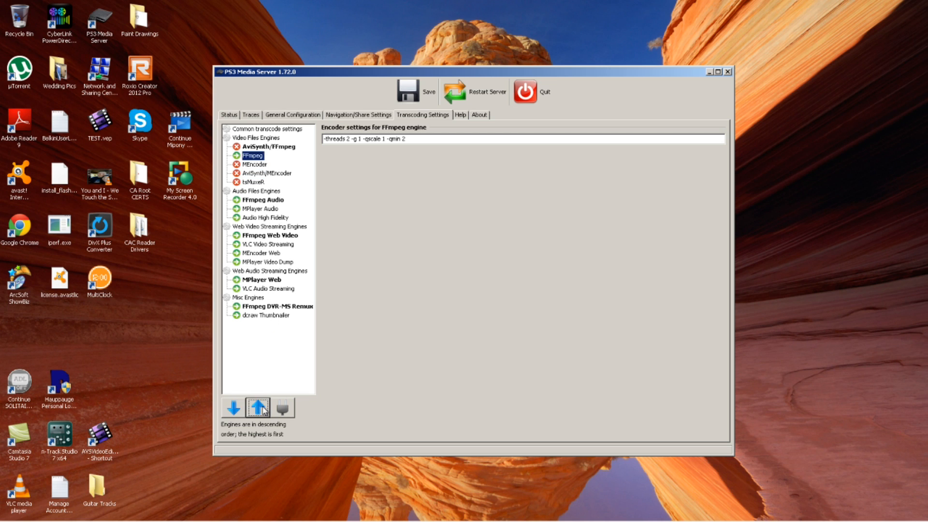
pyautogui.click(258, 408)
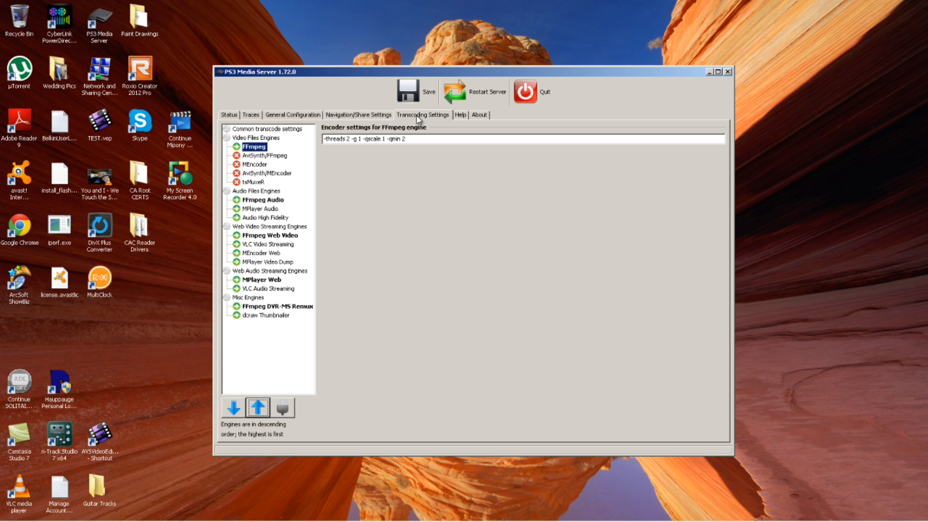
# - Restart the media server
pyautogui.click(482, 100)
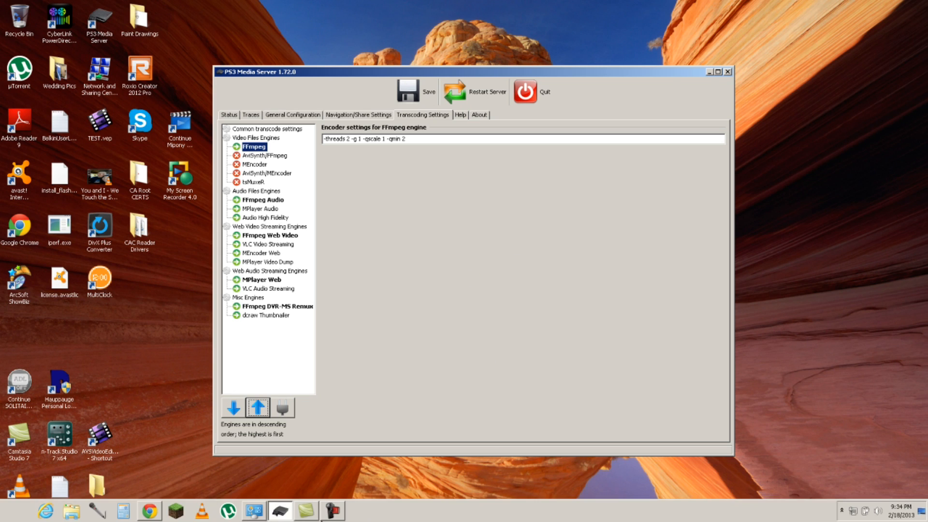
pyautogui.click(336, 510)
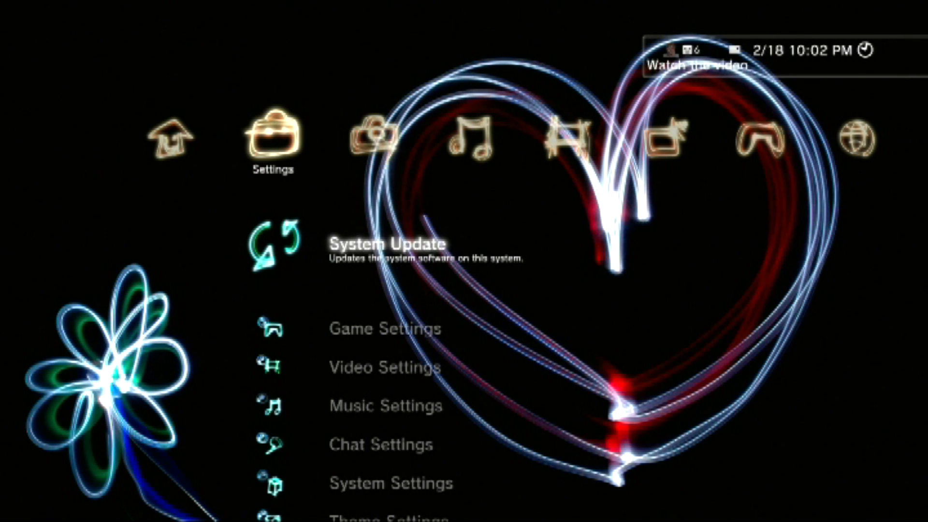
# - Switch to the PlayStation 3 and open Network Settings at the end of its settings list
pyautogui.press('Right')
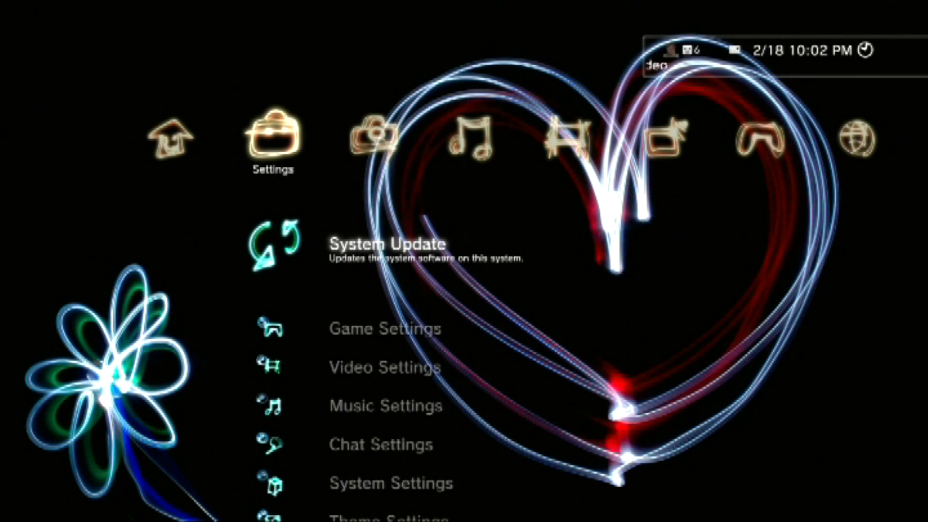
pyautogui.press('Down')
pyautogui.press('Down')
pyautogui.press('Down')
pyautogui.press('Down')
pyautogui.press('Down')
pyautogui.press('Down')
pyautogui.press('Down')
pyautogui.press('Down')
pyautogui.press('Down')
pyautogui.press('Down')
pyautogui.press('Down')
pyautogui.press('Down')
pyautogui.press('Down')
pyautogui.press('Down')
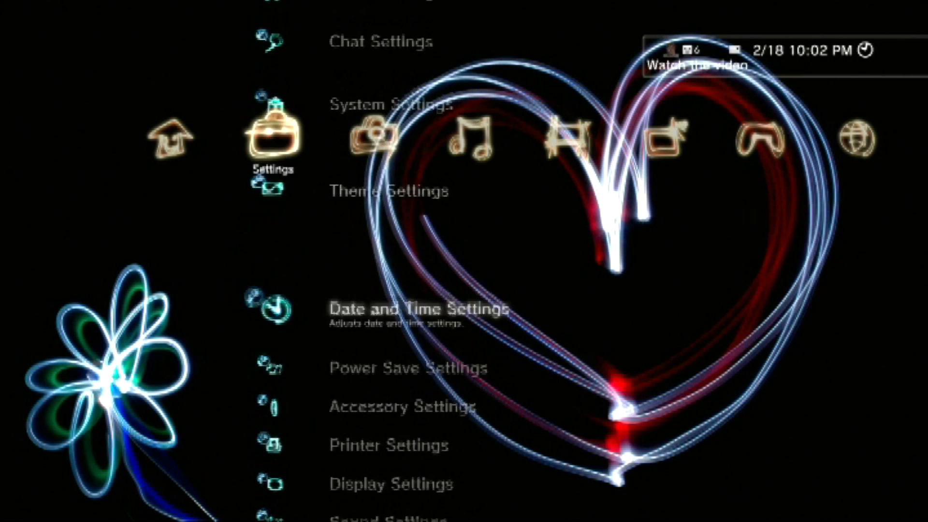
pyautogui.press('Down')
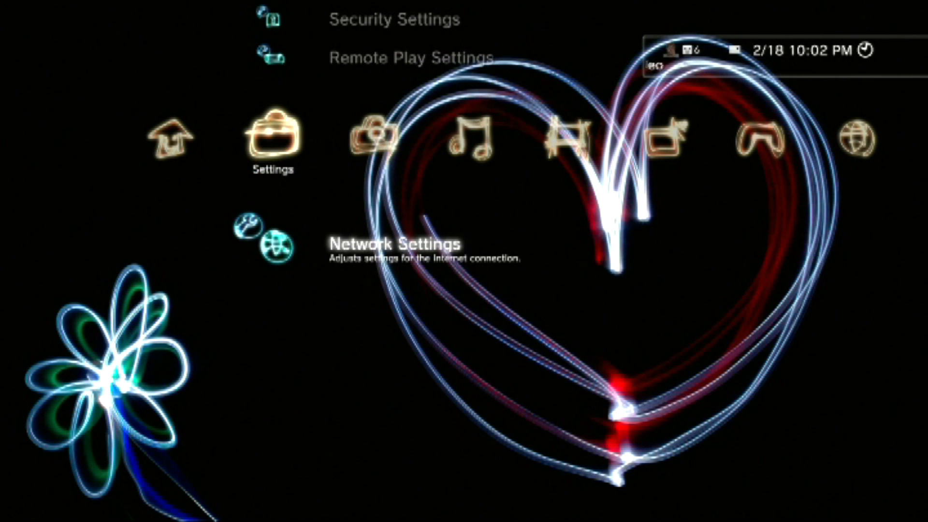
pyautogui.press('Return')
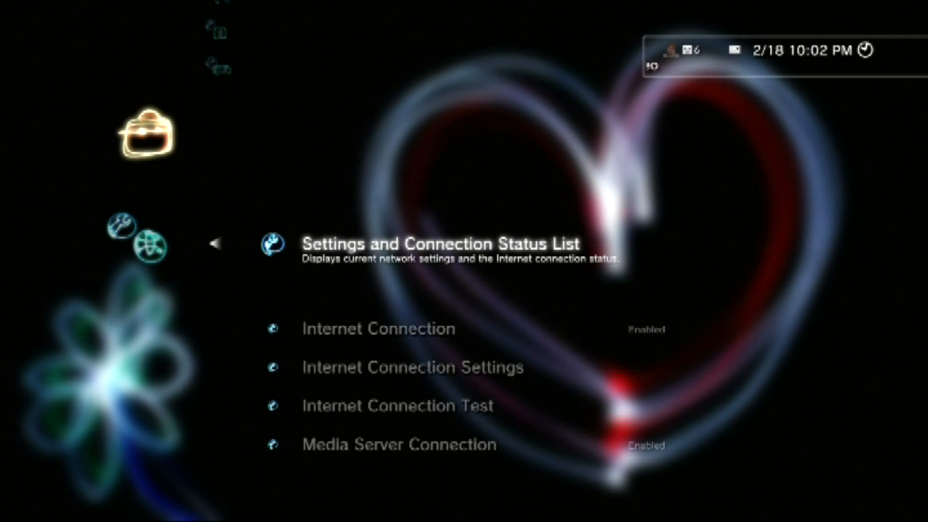
# - Disable the Media Server Connection in Network Settings
pyautogui.press('Down')
pyautogui.press('Down')
pyautogui.press('Down')
pyautogui.press('Down')
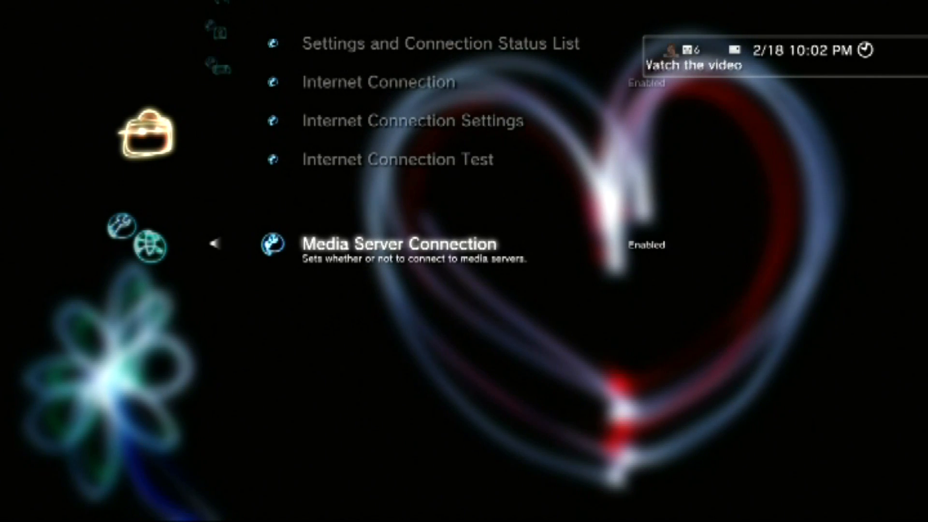
pyautogui.press('Return')
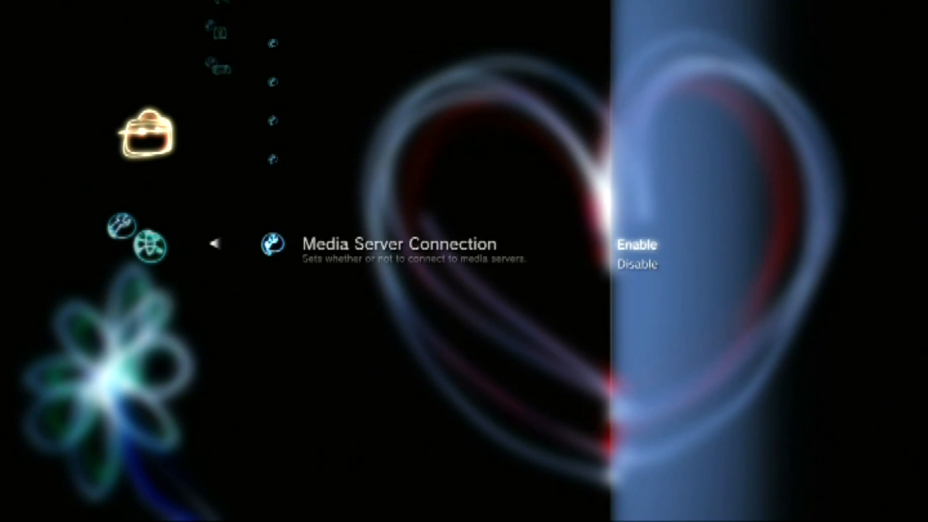
pyautogui.press('Down')
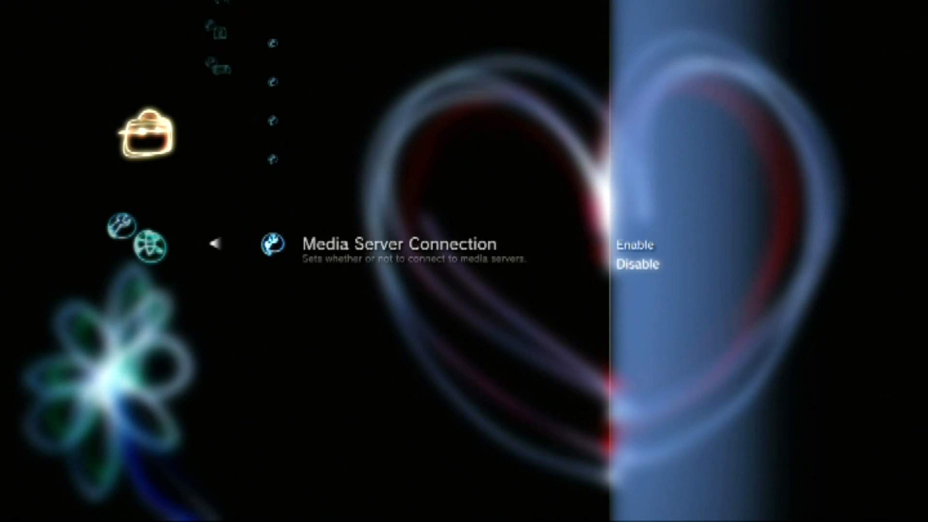
pyautogui.press('Return')
# - Start the Internet Connection Settings with the Custom setting method and choose Wired Connection
pyautogui.press('Up')
pyautogui.press('Up')
pyautogui.press('Up')
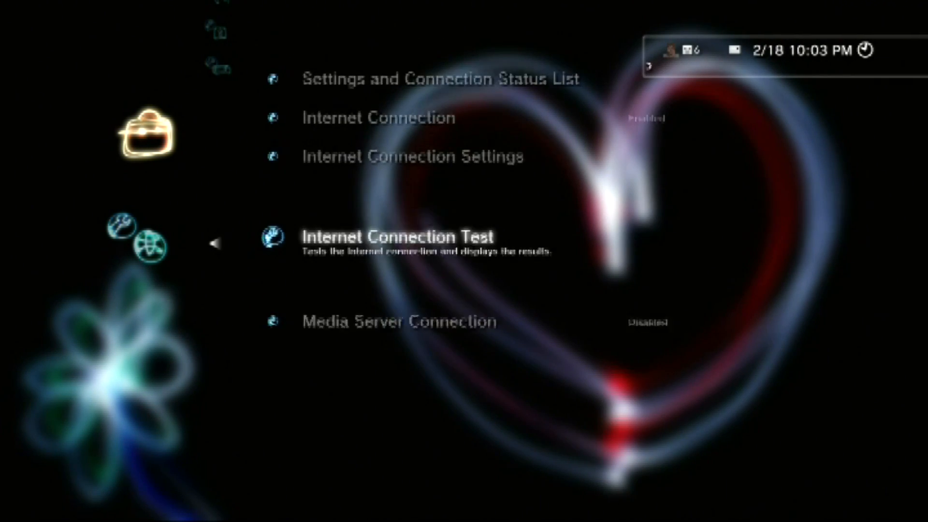
pyautogui.press('Down')
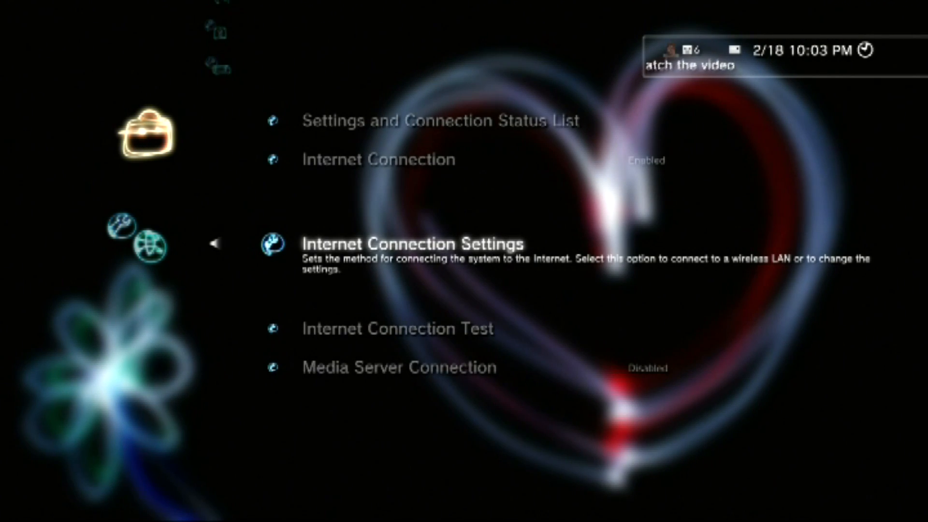
pyautogui.press('Return')
pyautogui.press('Return')
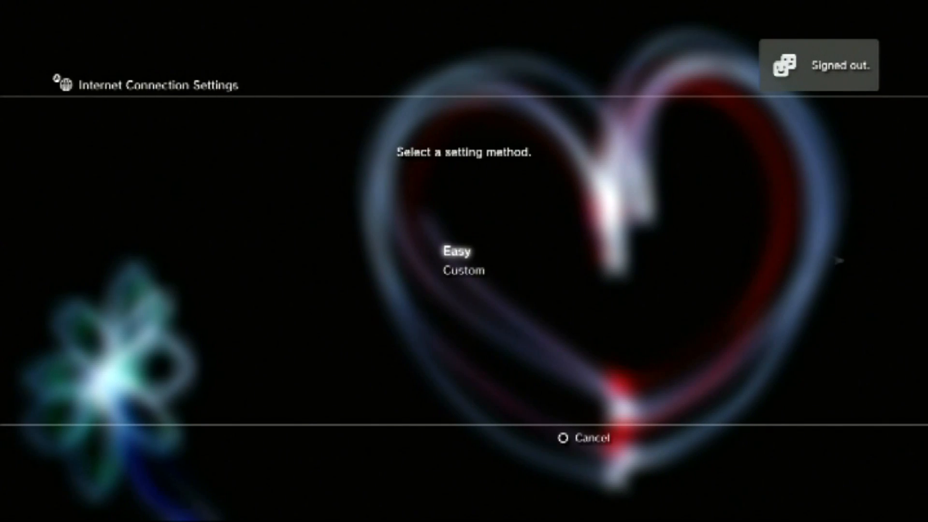
pyautogui.press('Down')
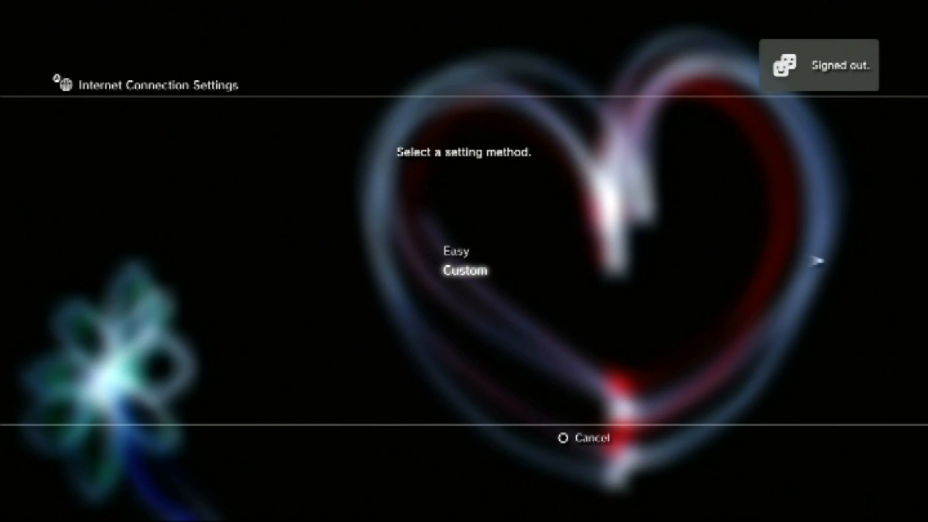
pyautogui.press('Return')
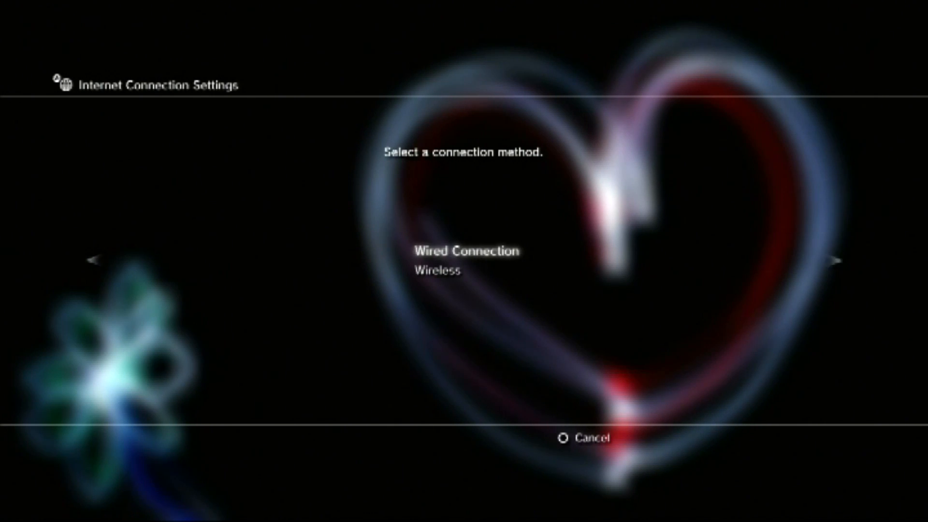
pyautogui.press('Return')
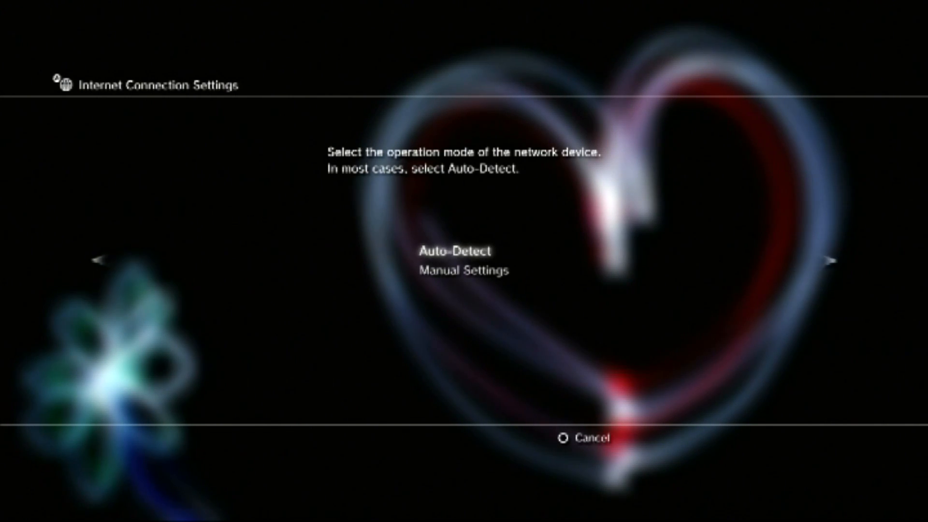
# - Choose Manual Settings for the network device's operation mode and set Speed and Duplex to Auto-Detect
pyautogui.press('Return')
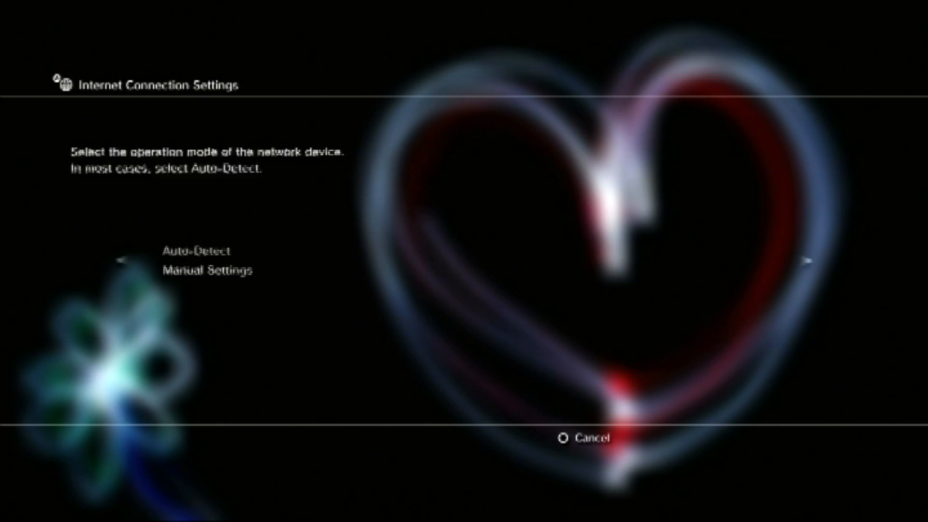
pyautogui.press('Down')
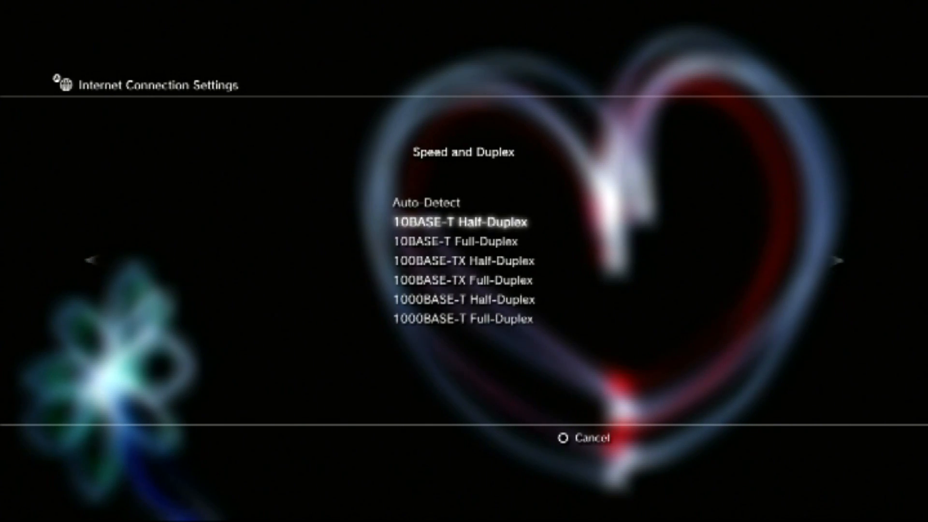
pyautogui.press('Down')
pyautogui.press('Down')
pyautogui.press('Down')
pyautogui.press('Down')
pyautogui.press('Up')
pyautogui.press('Up')
pyautogui.press('Up')
pyautogui.press('Up')
pyautogui.press('Up')
pyautogui.press('Up')
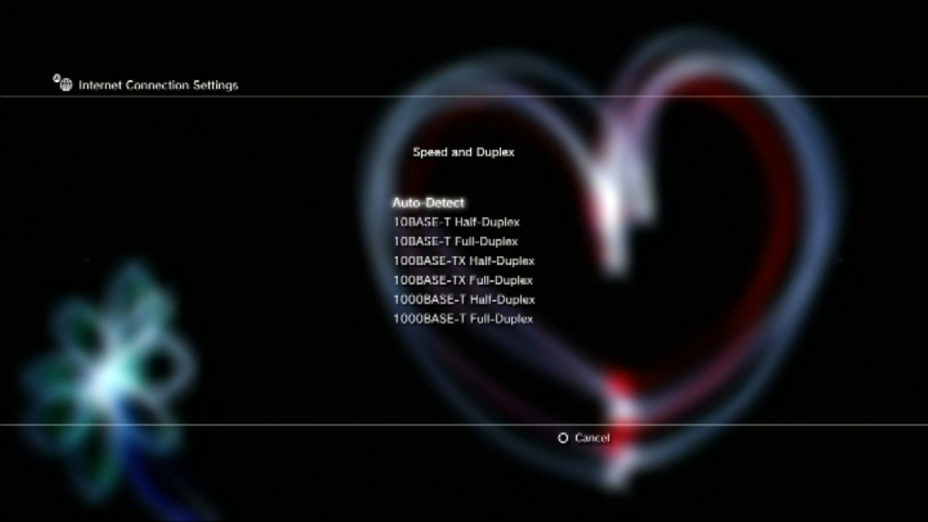
pyautogui.press('Return')
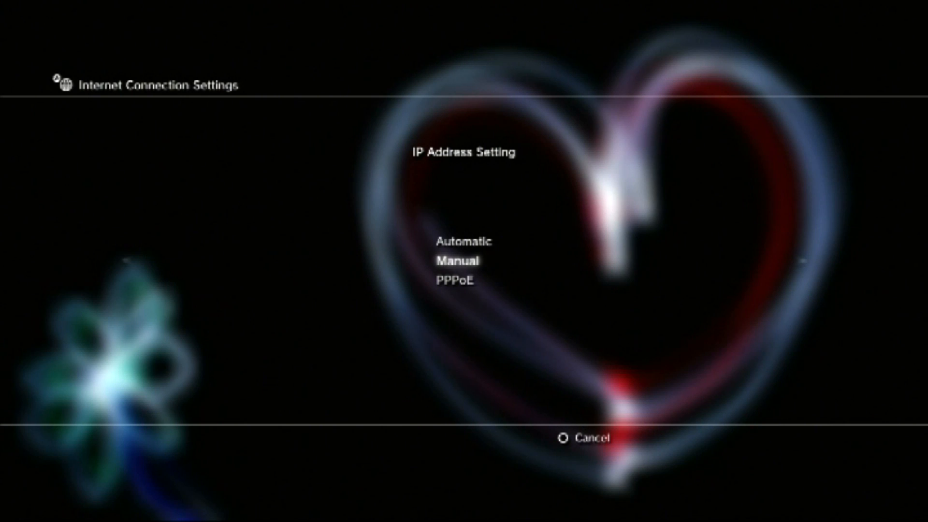
# - Set the IP Address Setting to Manual and review the address, subnet mask, router and DNS entries before accepting them
pyautogui.press('Return')
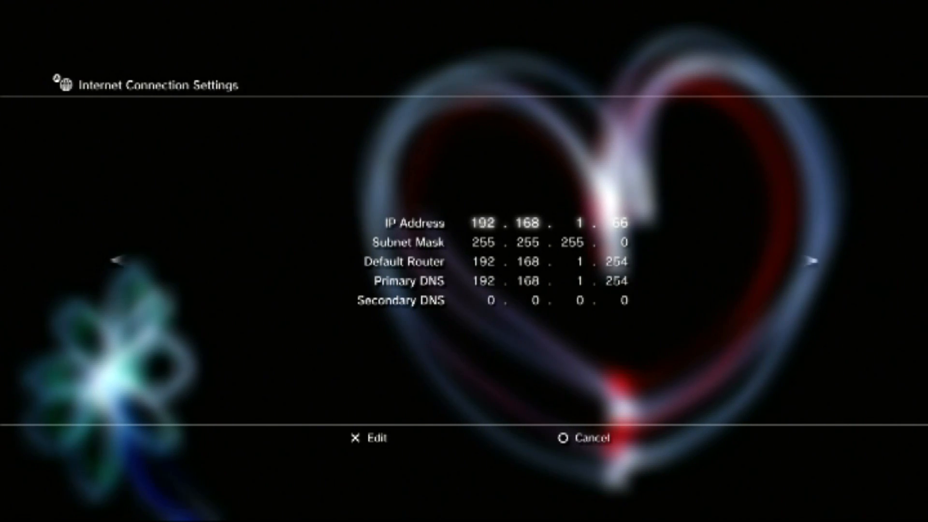
pyautogui.press('Down')
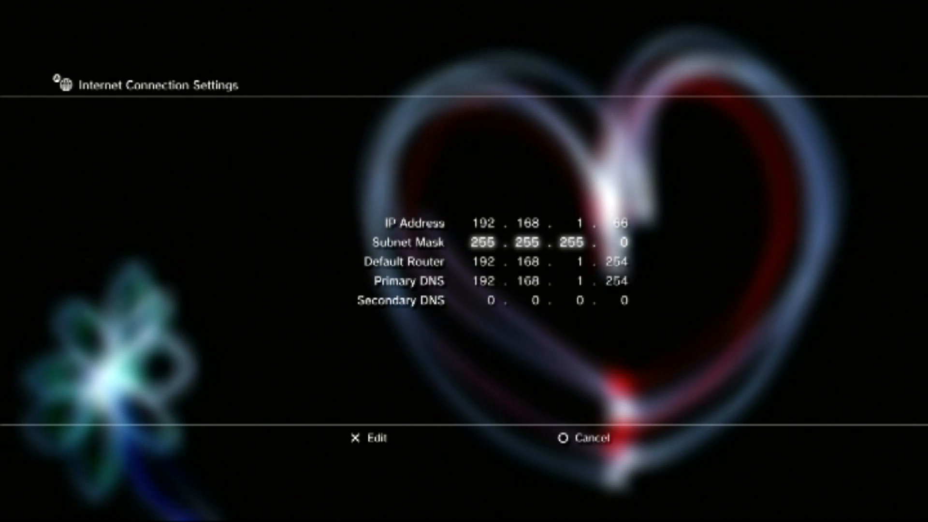
pyautogui.press('Down')
pyautogui.press('Down')
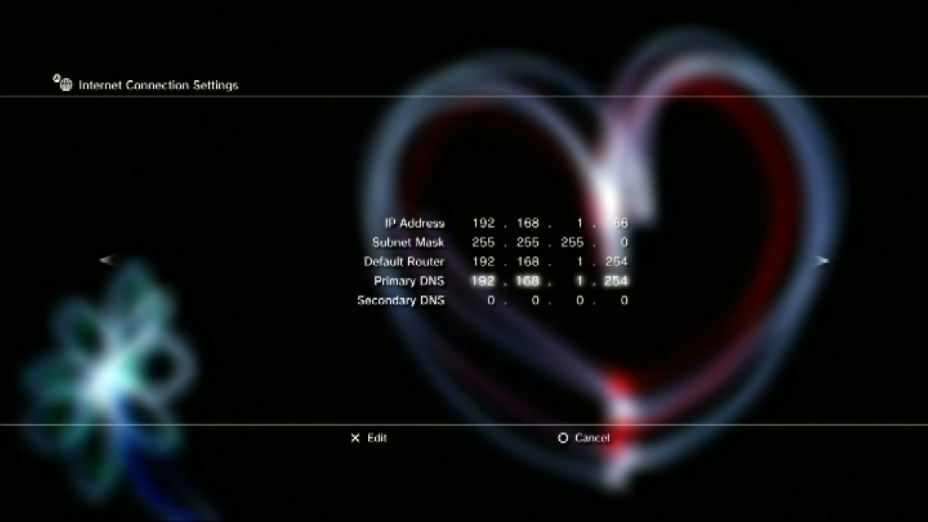
pyautogui.press('Down')
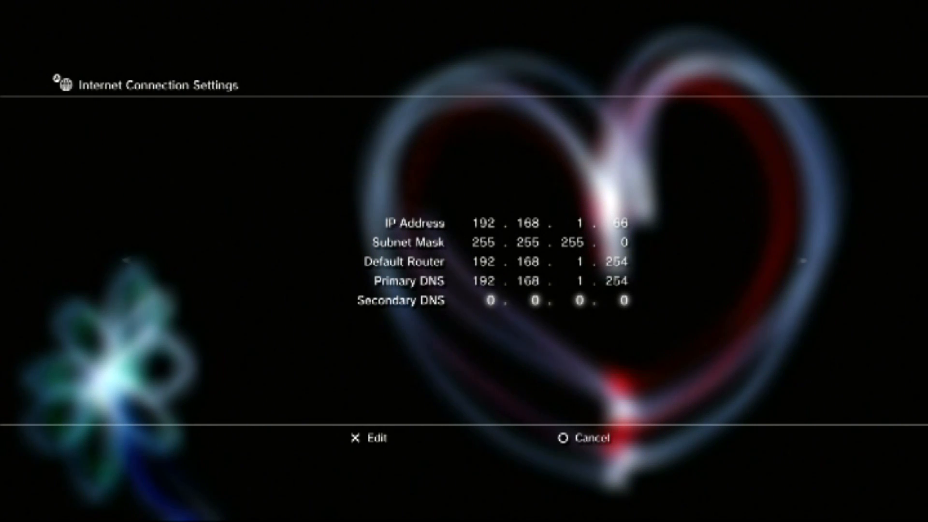
pyautogui.press('Up')
pyautogui.press('Up')
pyautogui.press('Up')
pyautogui.press('Up')
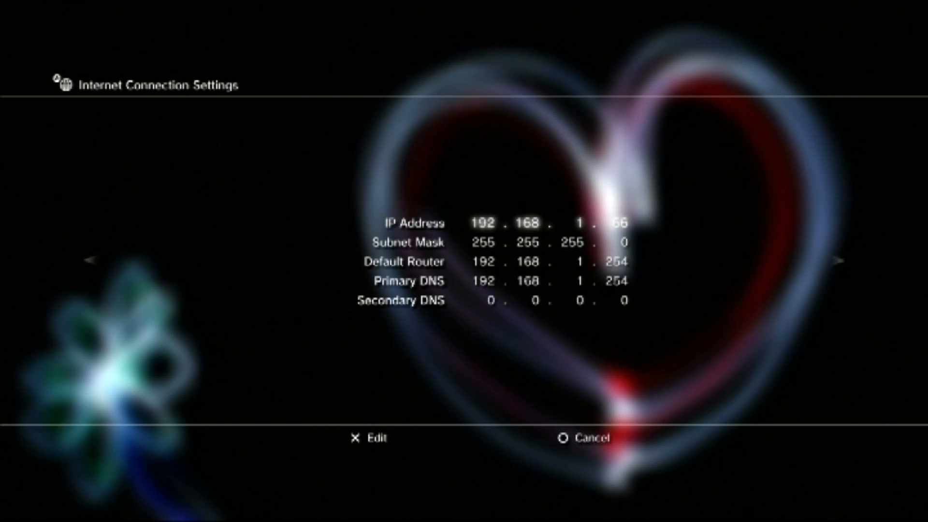
pyautogui.press('Right')
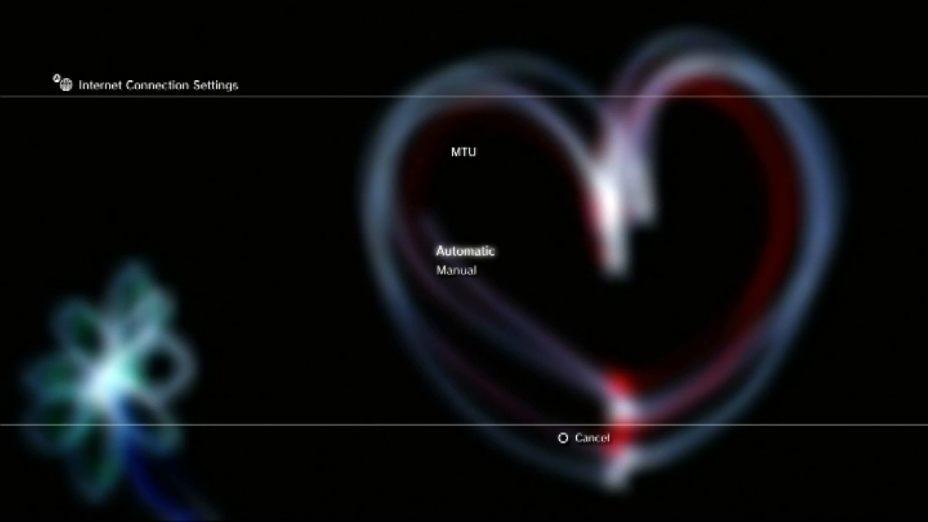
# - Set MTU to Automatic, Proxy Server to Do Not Use and UPnP to Enable
pyautogui.press('Right')
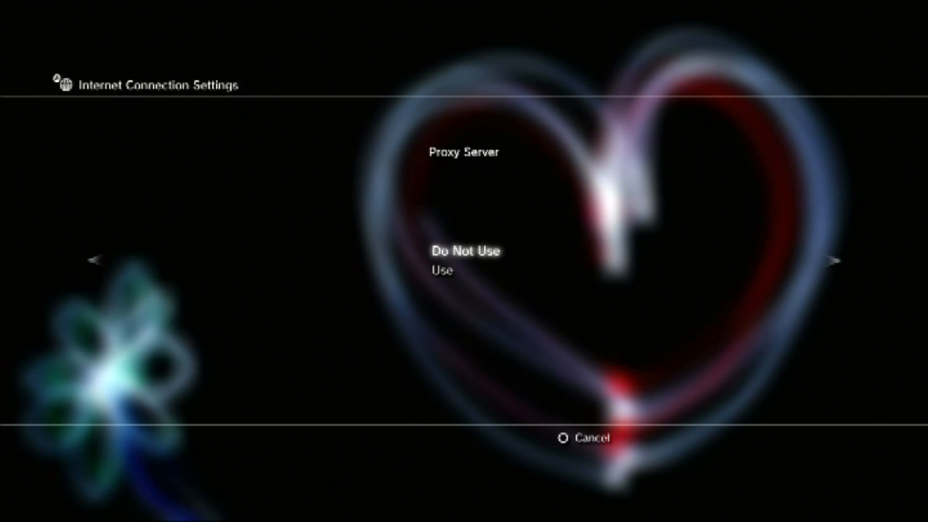
pyautogui.press('Return')
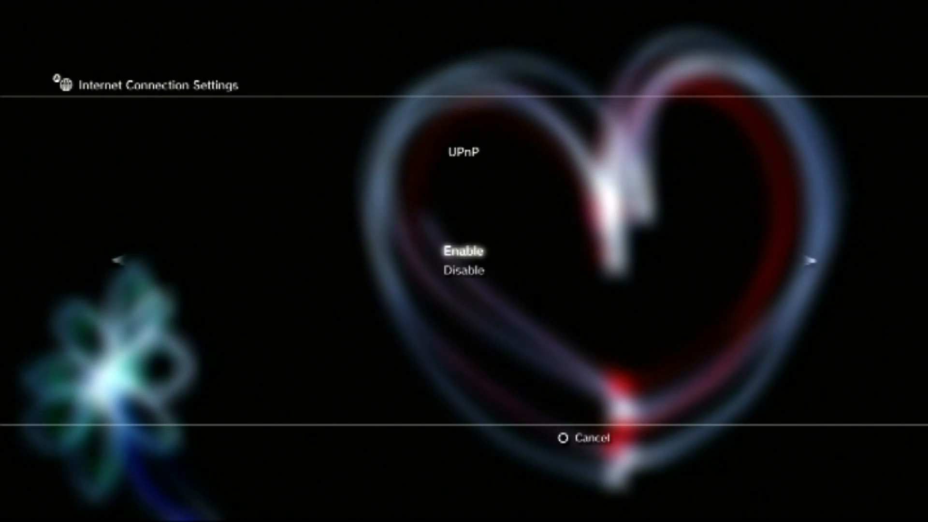
pyautogui.press('Return')
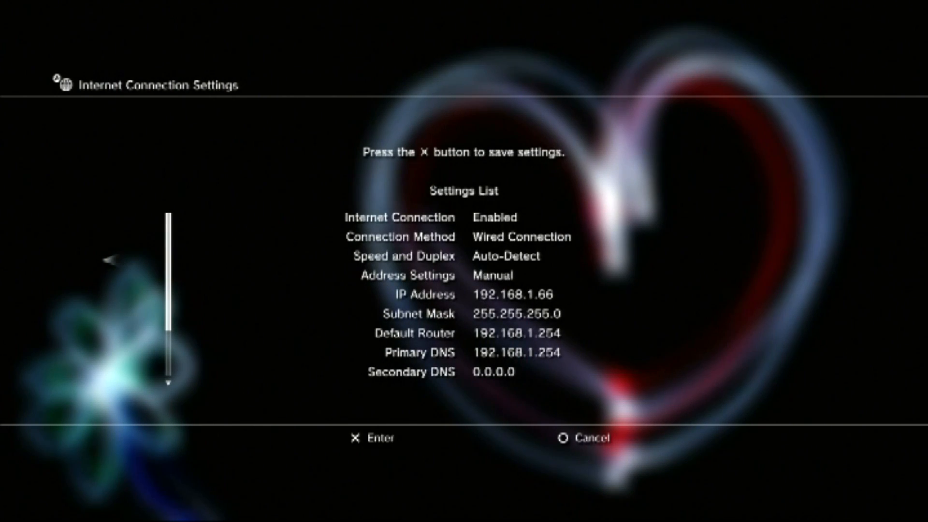
# - Save the reviewed Internet connection settings and run the connection test
pyautogui.press('Down')
pyautogui.press('Down')
pyautogui.press('Down')
pyautogui.press('Down')
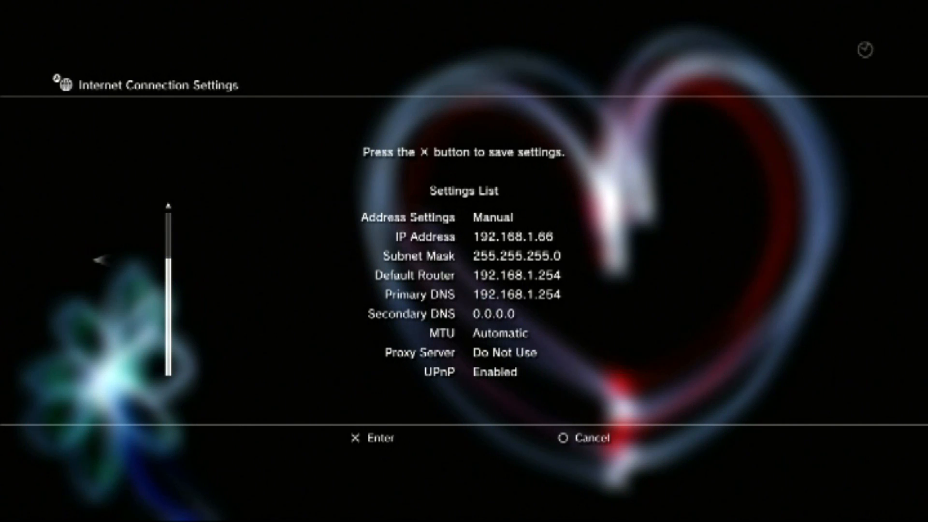
pyautogui.press('Return')
pyautogui.press('Return')
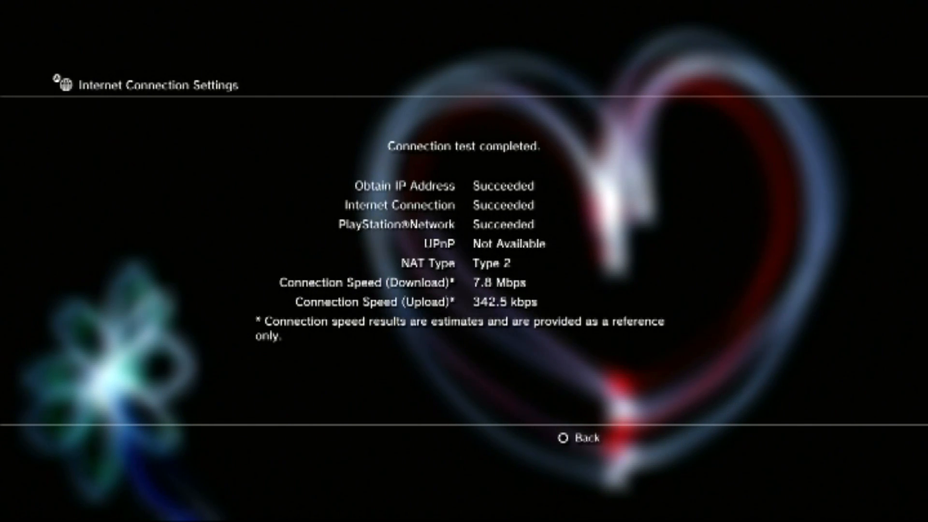
pyautogui.press('Escape')
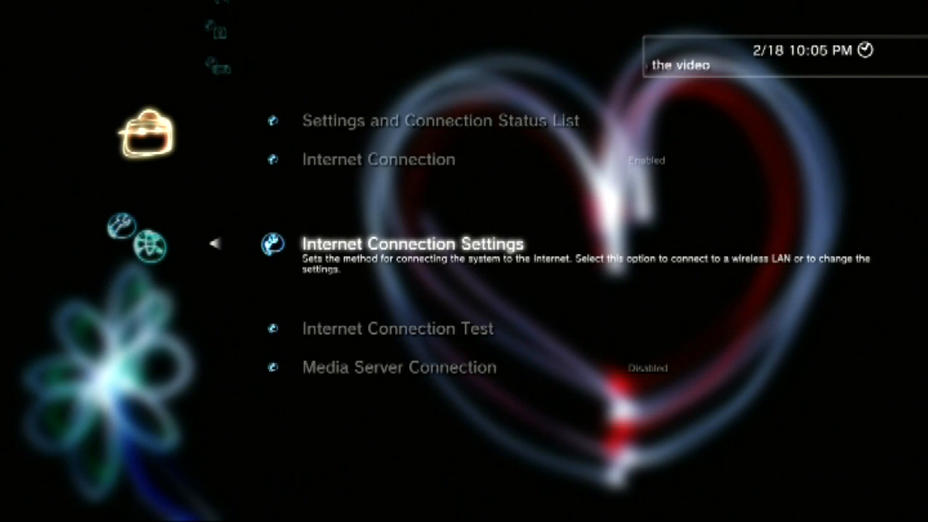
# - Enable the Media Server Connection in Network Settings
pyautogui.press('Down')
pyautogui.press('Down')
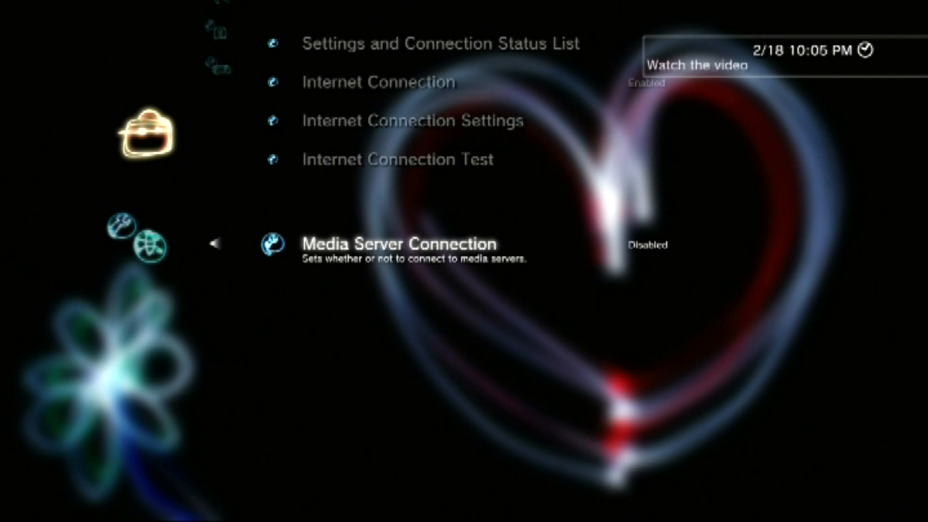
pyautogui.press('Return')
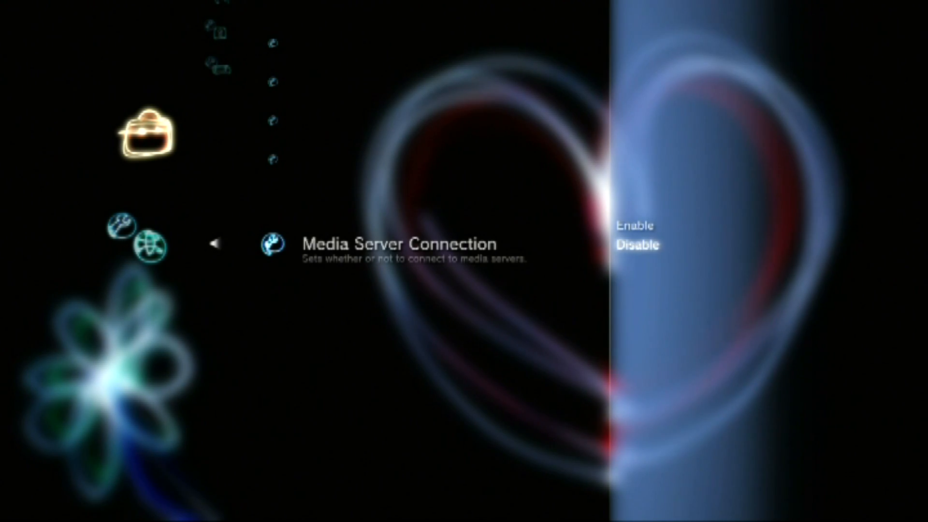
pyautogui.press('Up')
pyautogui.press('Return')
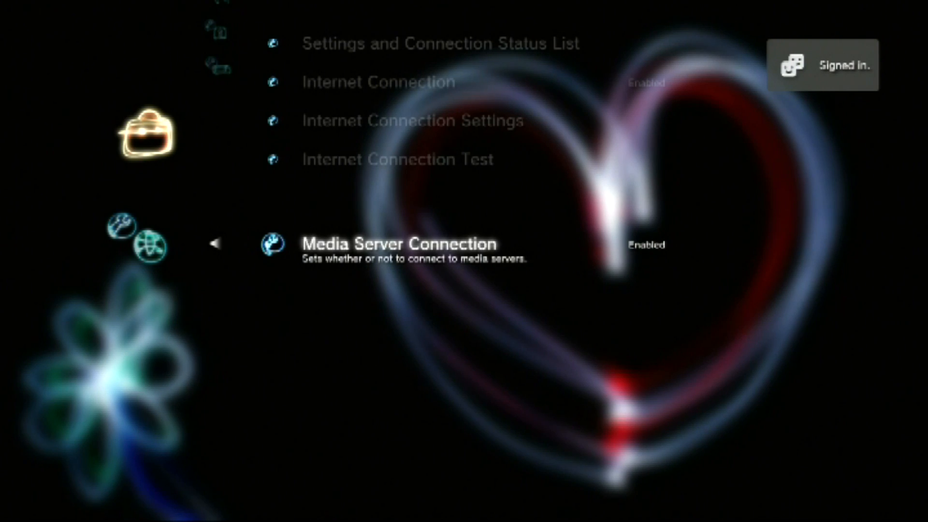
# - Leave Network Settings and open the PS3 Media Server entry in the Video category
pyautogui.press('Up')
pyautogui.press('Up')
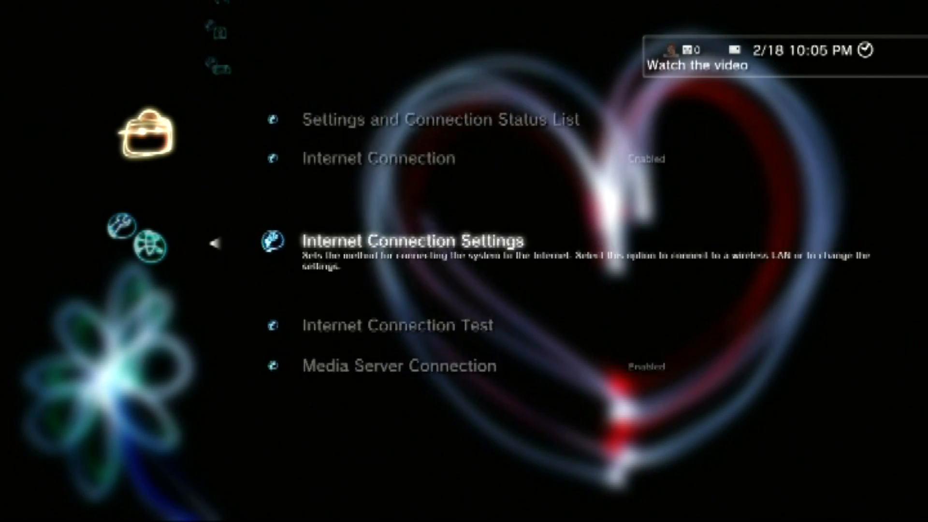
pyautogui.press('Left')
pyautogui.press('Up')
pyautogui.press('Up')
pyautogui.press('Up')
pyautogui.press('Right')
pyautogui.press('Right')
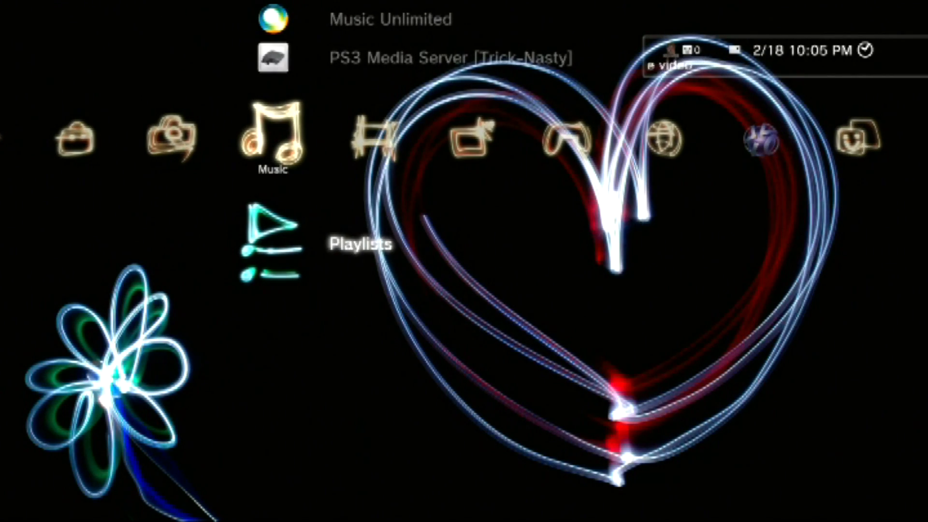
pyautogui.press('Right')
pyautogui.press('Down')
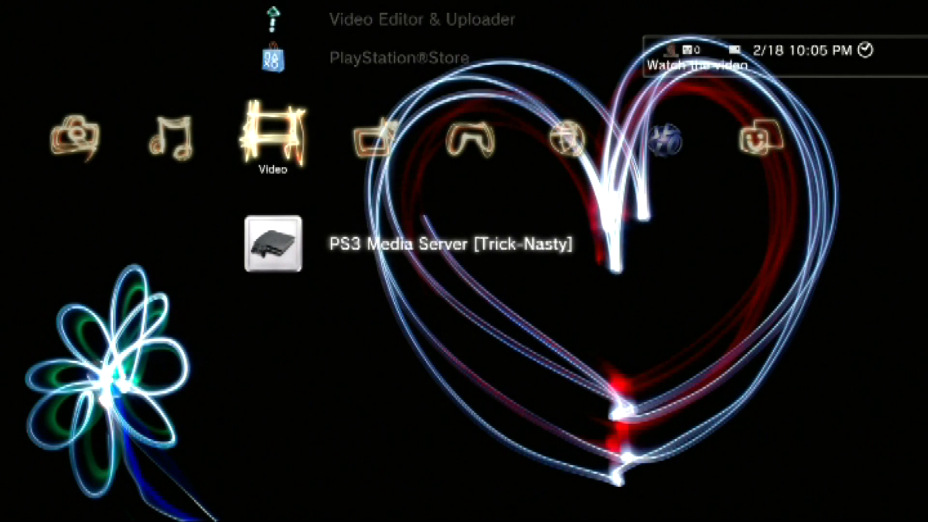
pyautogui.press('Right')
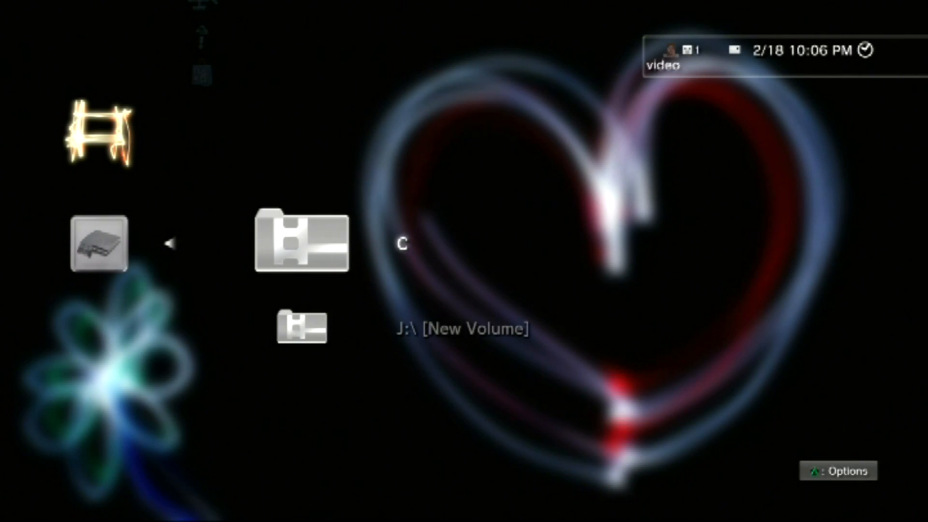
# - Open the J:\ [New Volume] share and a video folder further down its list
pyautogui.press('Down')
pyautogui.press('Up')
pyautogui.press('Down')
pyautogui.press('Return')
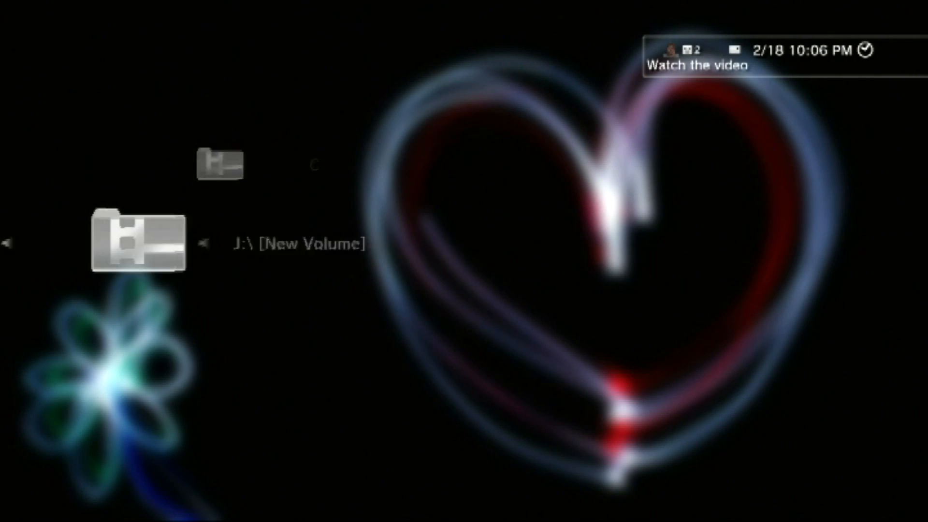
pyautogui.press('Down')
pyautogui.press('Down')
pyautogui.press('Down')
pyautogui.press('Down')
pyautogui.press('Down')
pyautogui.press('Down')
pyautogui.press('Down')
pyautogui.press('Down')
pyautogui.press('Down')
pyautogui.press('Down')
pyautogui.press('Return')
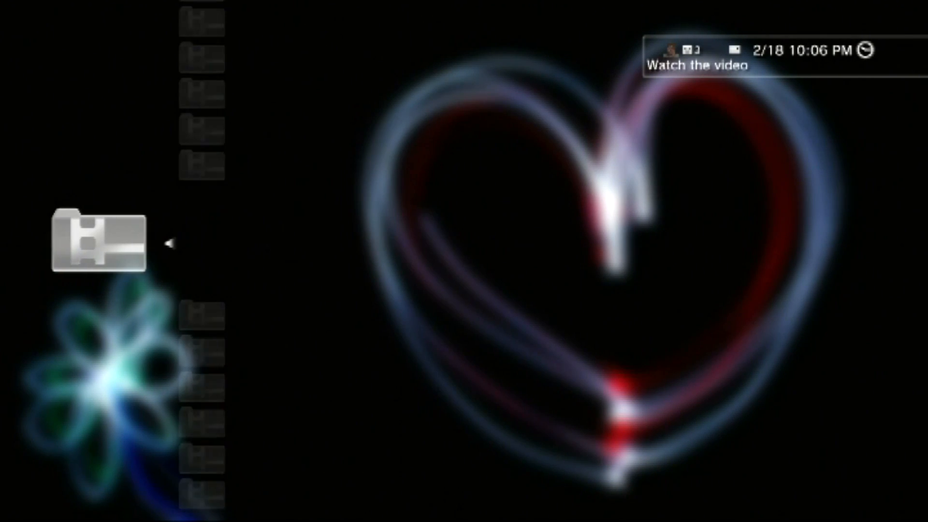
# - Open the Dual Survival Season 2 [Complete] folder within the shared MOVIES folder
pyautogui.press('Down')
pyautogui.press('Down')
pyautogui.press('Down')
pyautogui.press('Down')
pyautogui.press('Down')
pyautogui.press('Down')
pyautogui.press('Down')
pyautogui.press('Down')
pyautogui.press('Down')
pyautogui.press('Down')
pyautogui.press('Down')
pyautogui.press('Down')
pyautogui.press('Down')
pyautogui.press('Down')
pyautogui.press('Down')
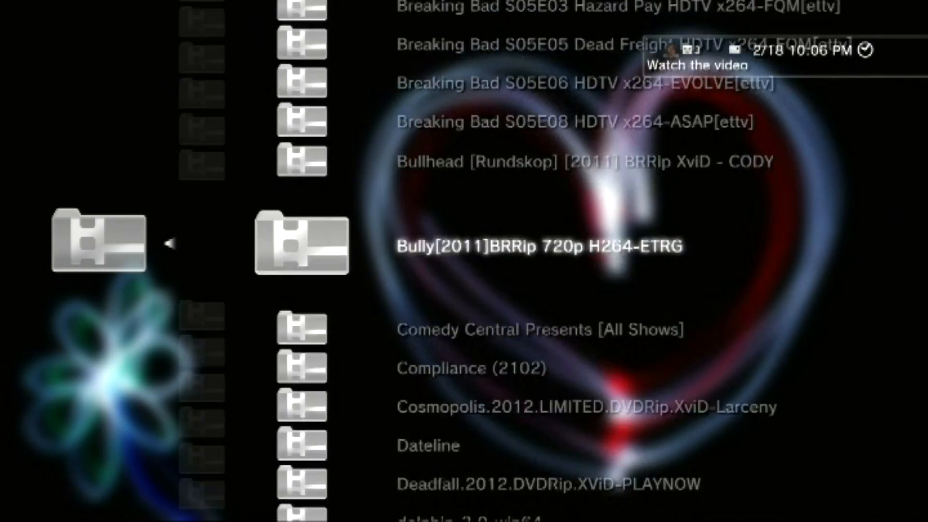
pyautogui.press('Down')
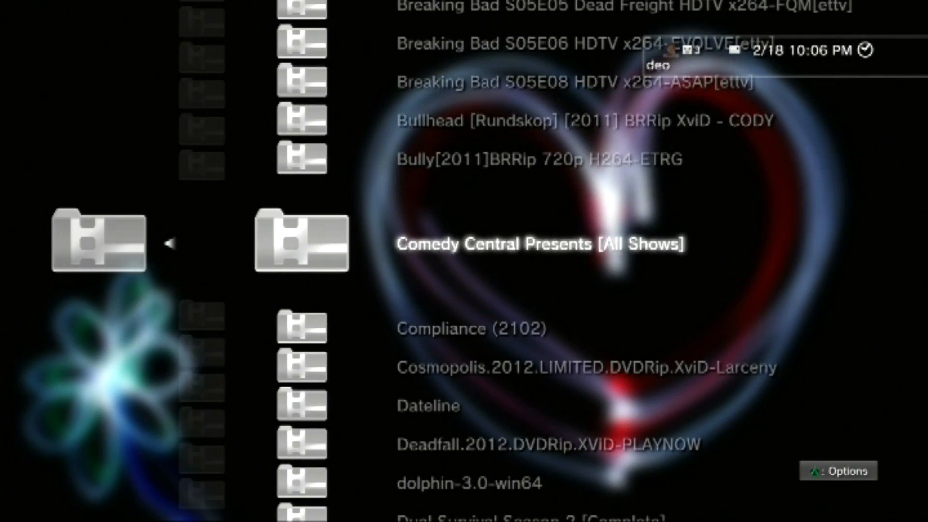
pyautogui.press('Down')
pyautogui.press('Down')
pyautogui.press('Down')
pyautogui.press('Down')
pyautogui.press('Down')
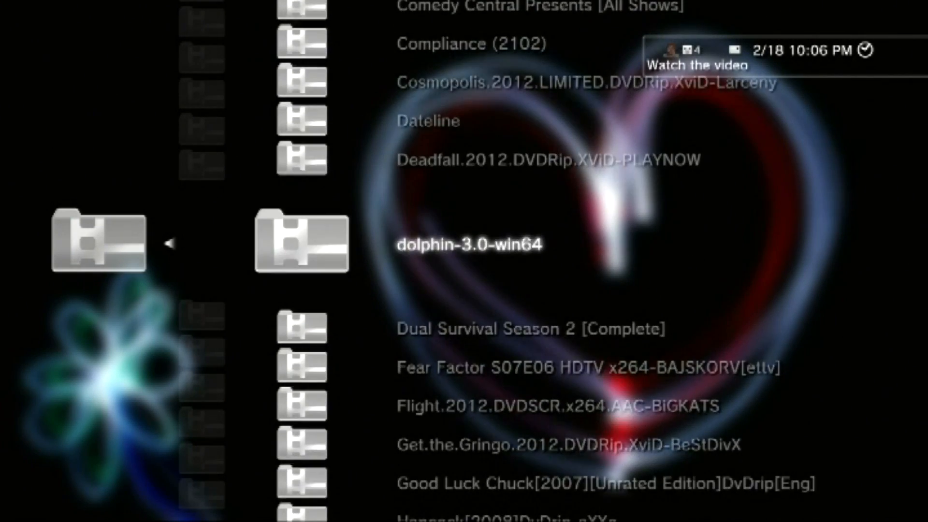
pyautogui.press('Down')
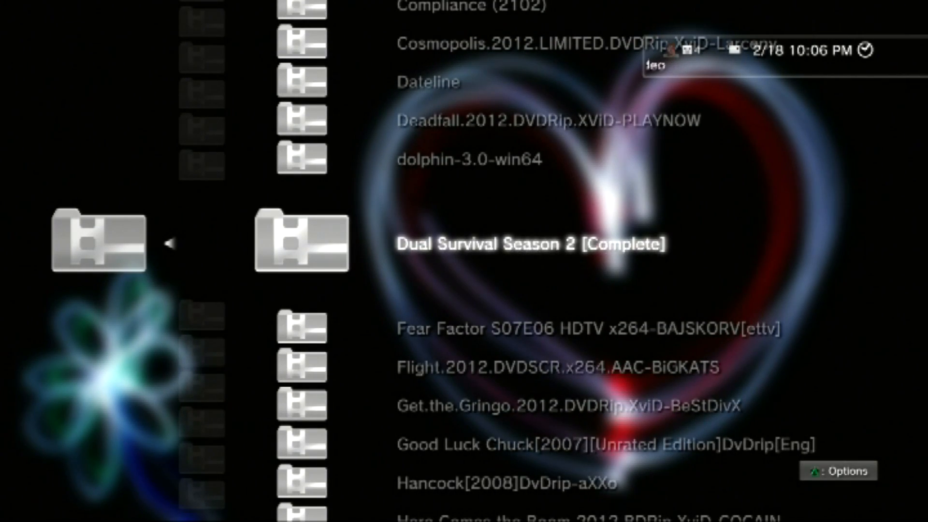
pyautogui.press('Left')
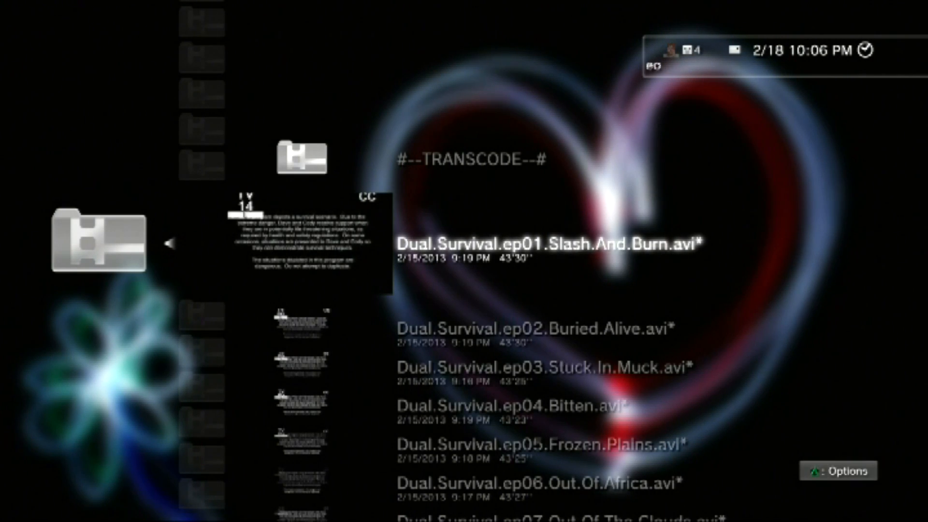
# - Play Dual.Survival.ep01.Slash.And.Burn.avi as a streaming test, pause it, and exit playback
pyautogui.press('Return')
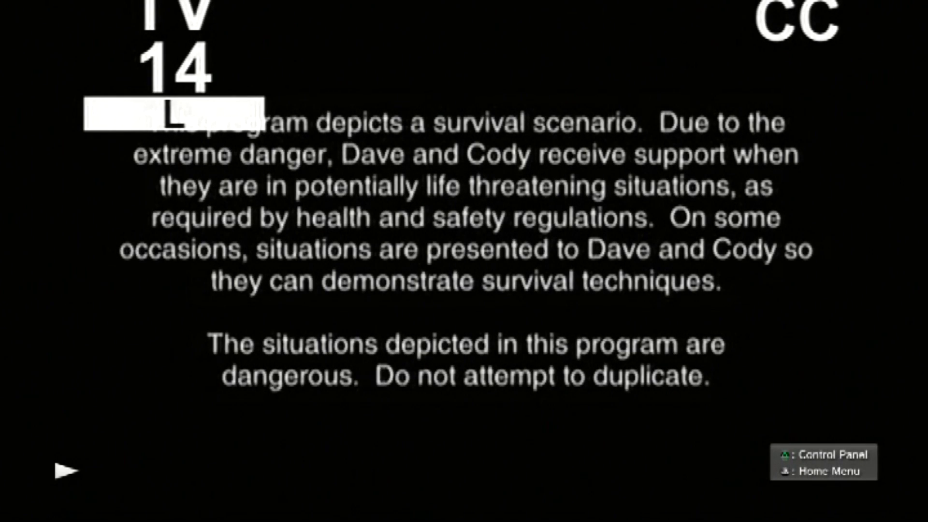
pyautogui.press('space')
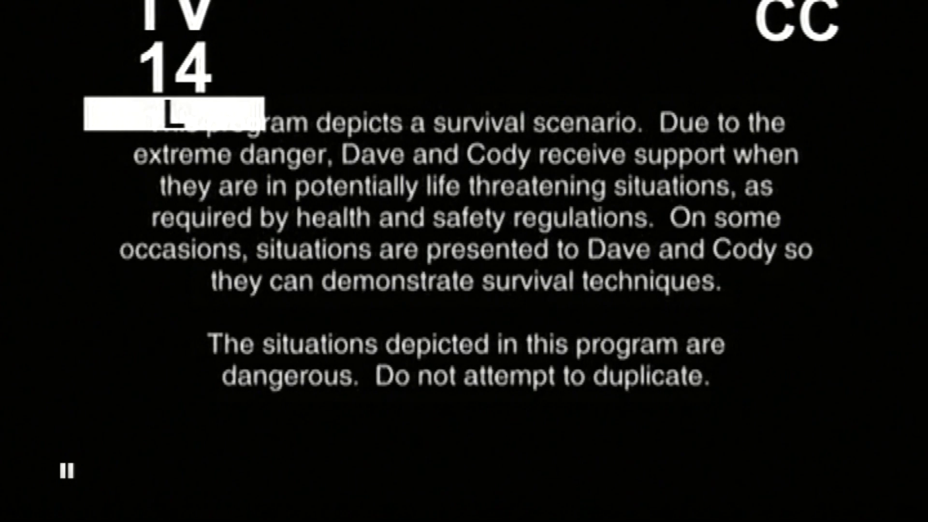
pyautogui.press('Escape')
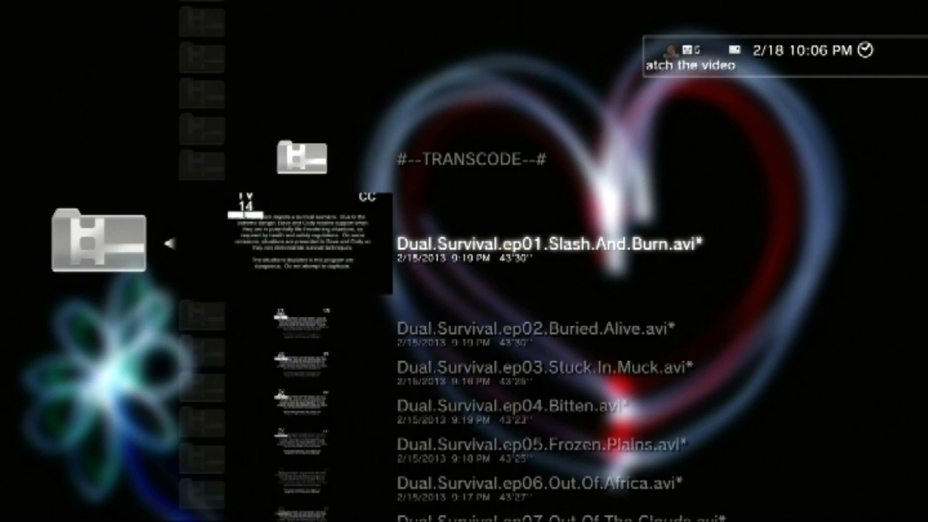
# - Back out of the video folders and the J:\ [New Volume] share to the PS3 Media Server entry in the Video category
pyautogui.press('Escape')
pyautogui.press('Escape')
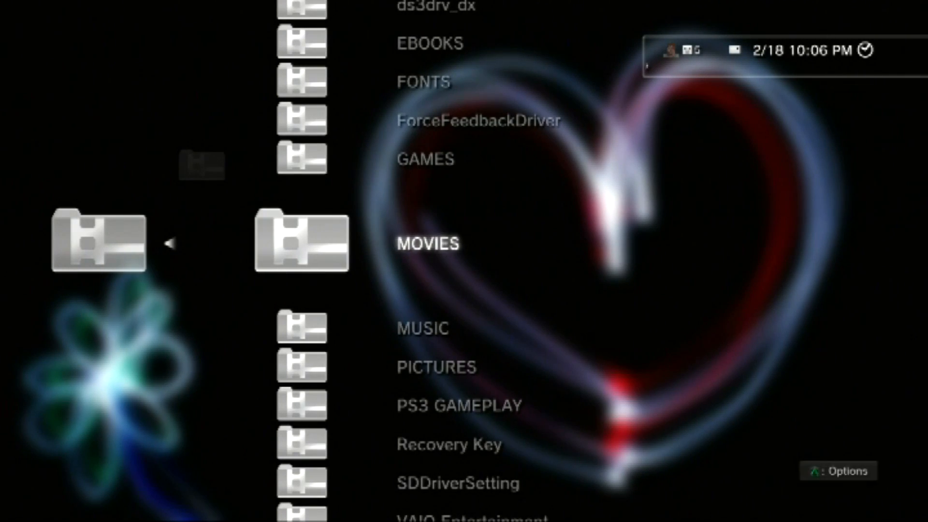
pyautogui.press('Down')
pyautogui.press('Down')
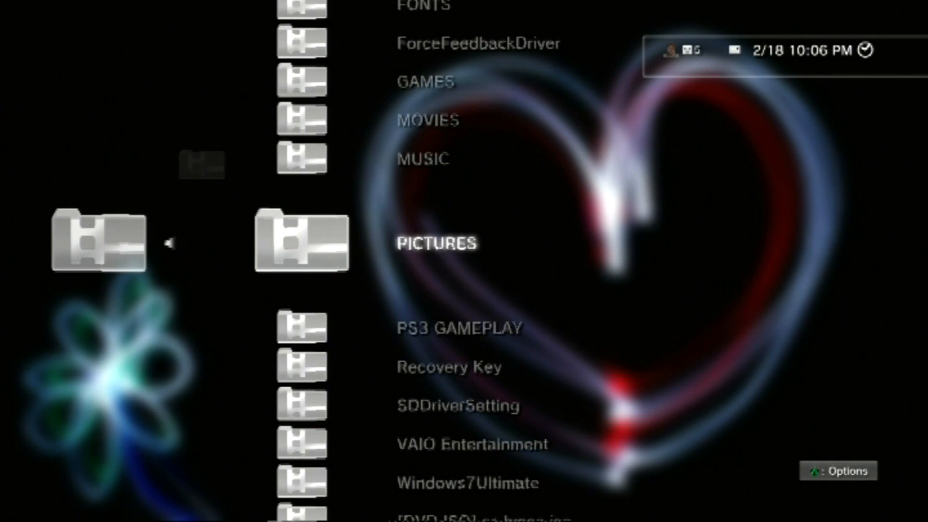
pyautogui.press('Escape')
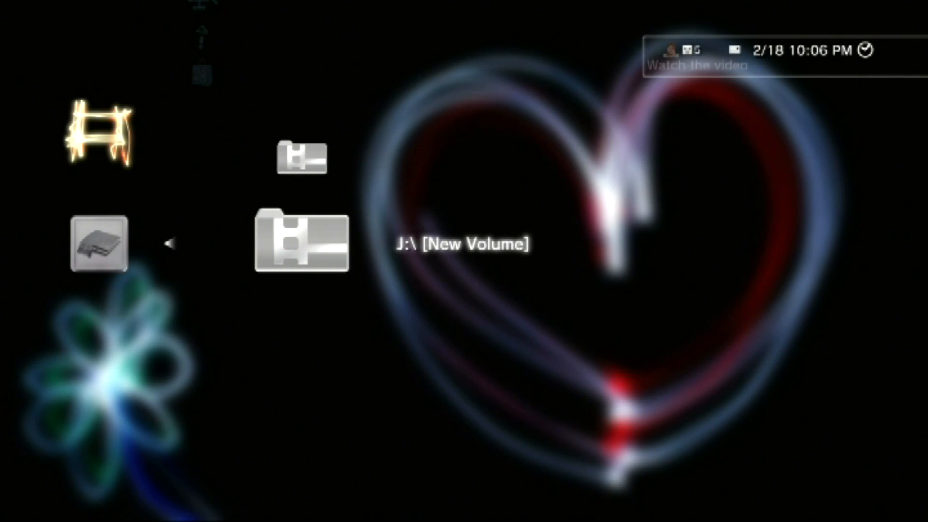
pyautogui.press('Escape')
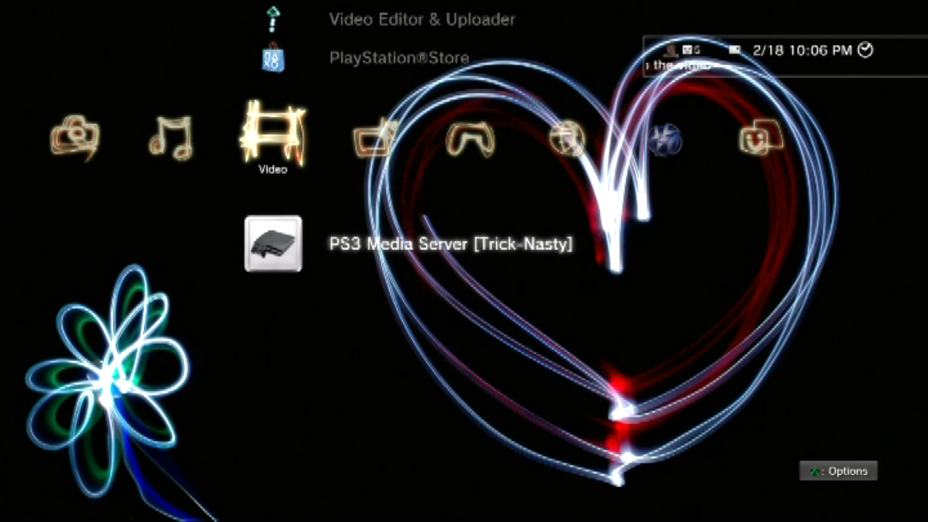